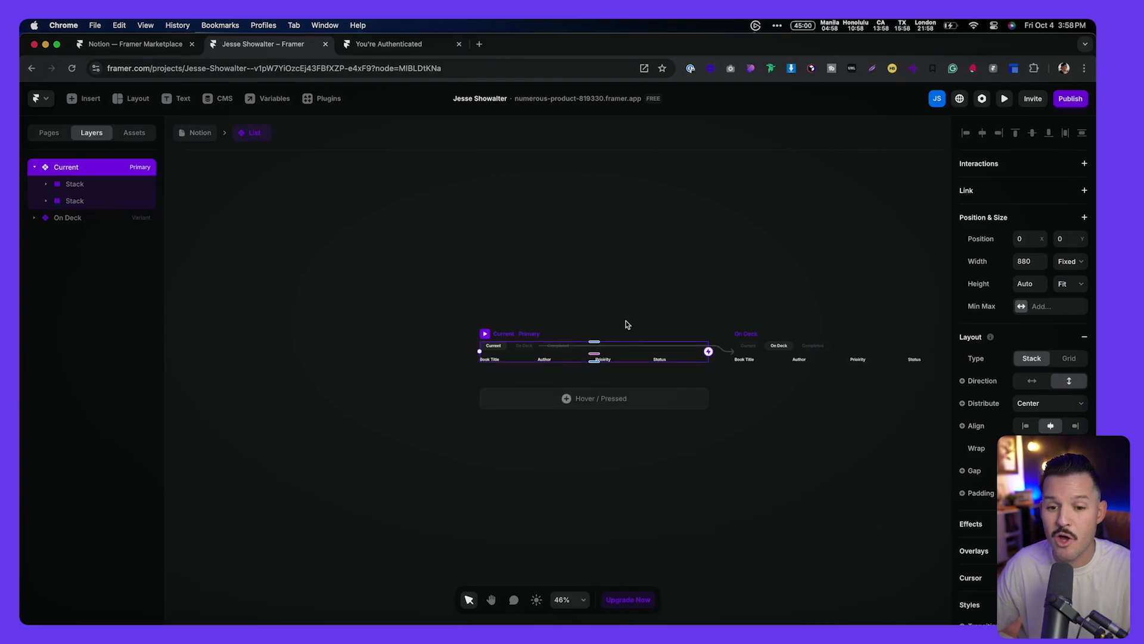
Step: Leave the List component and return to the /notion page's Reading List design
scroll(626, 321, up, 5)
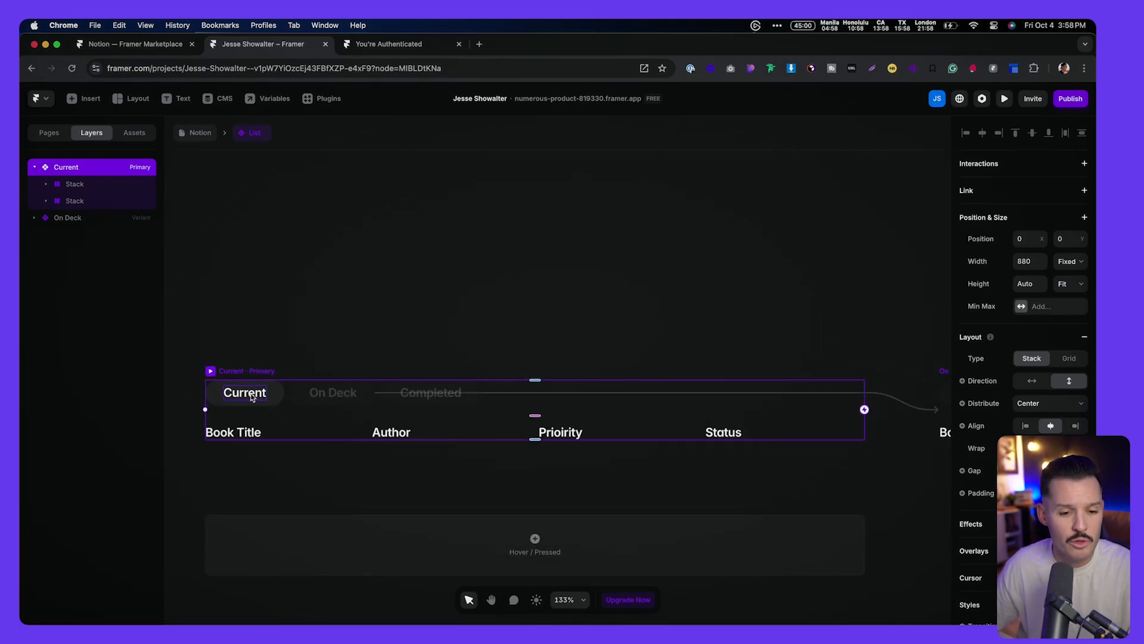
click(205, 133)
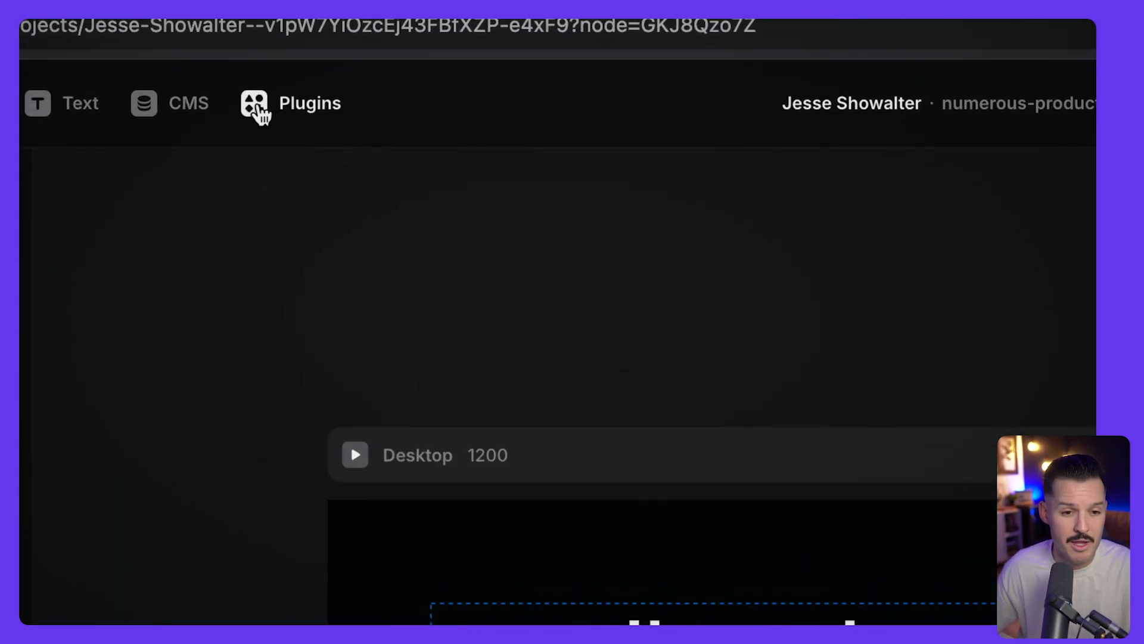
click(256, 111)
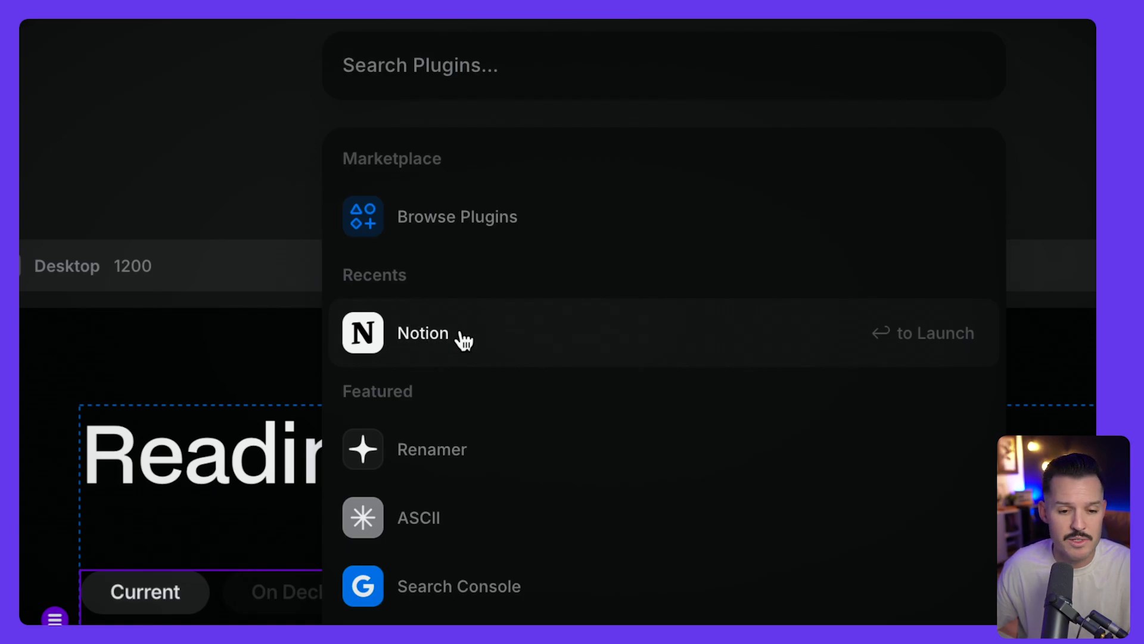
Step: Launch the Notion plugin and create a new collection named 'Reading List'
click(429, 340)
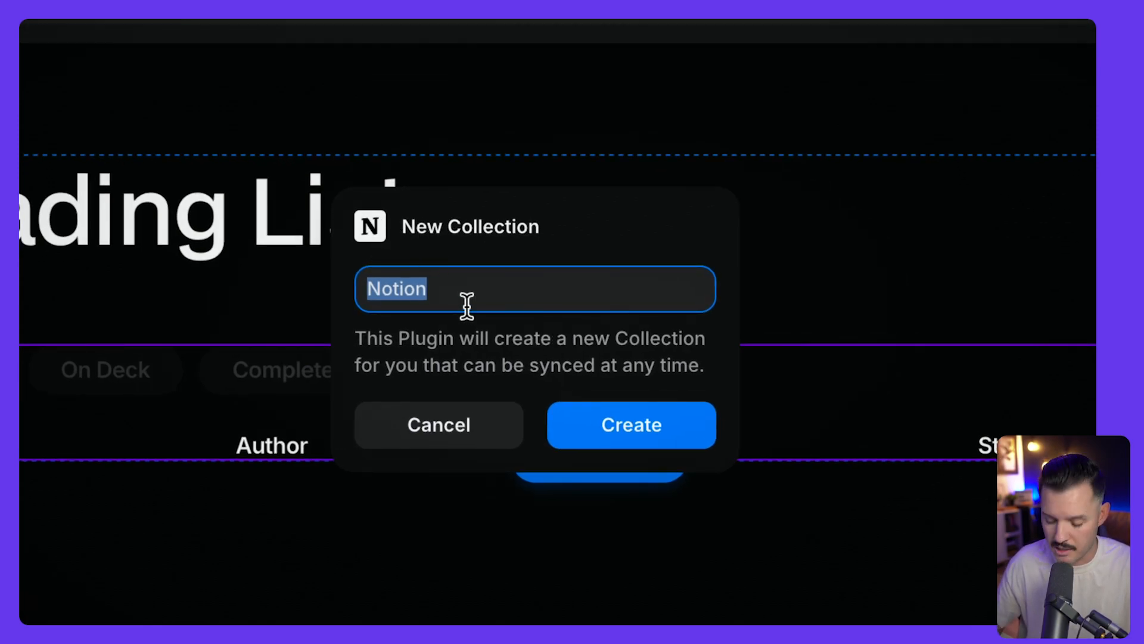
text(Reading )
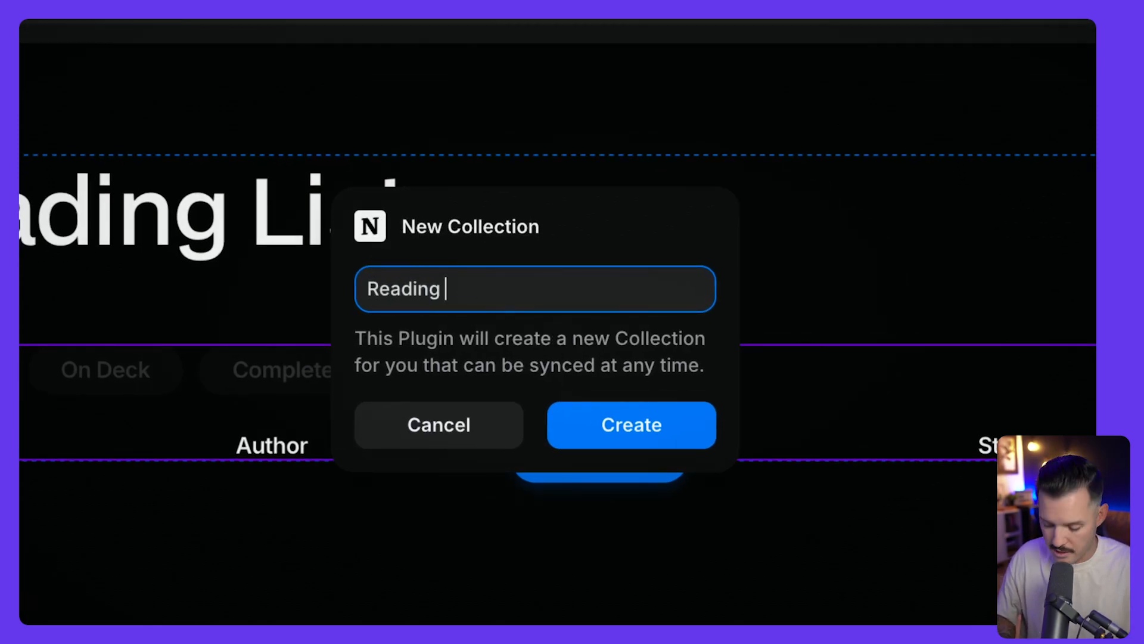
text(List)
click(644, 424)
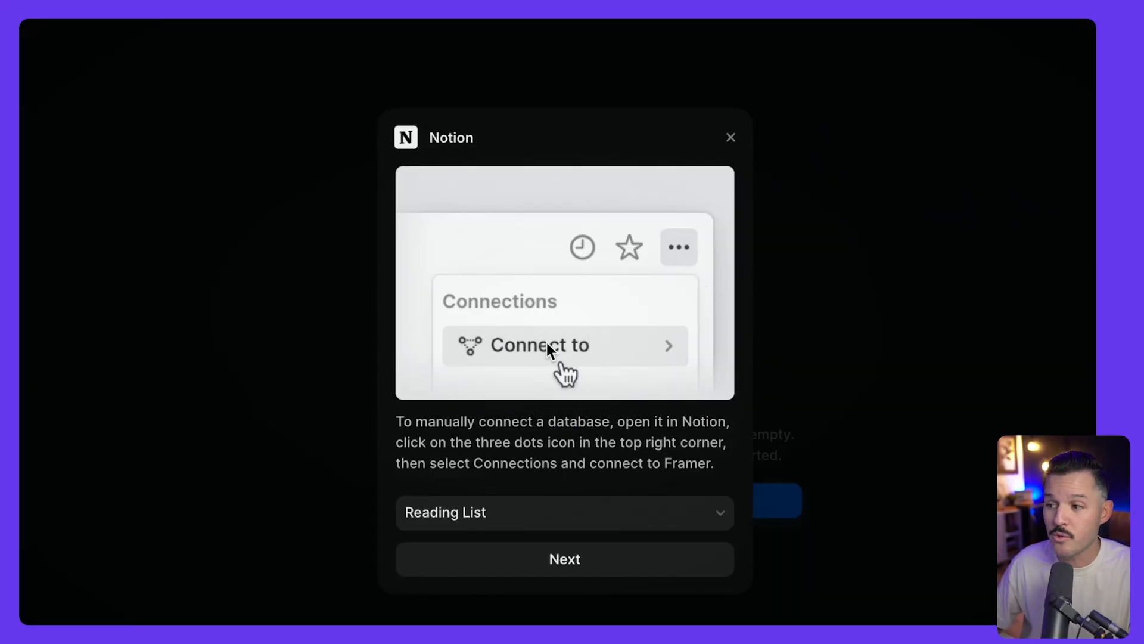
Step: Choose the Reading List Notion database as the source and continue to field mapping
click(530, 512)
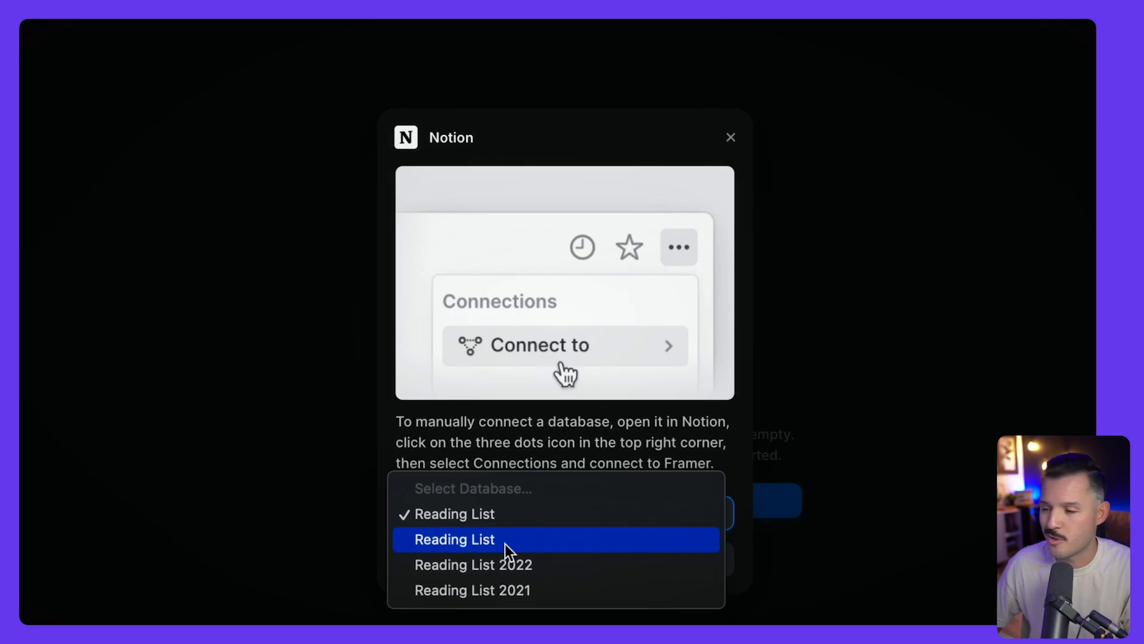
click(509, 512)
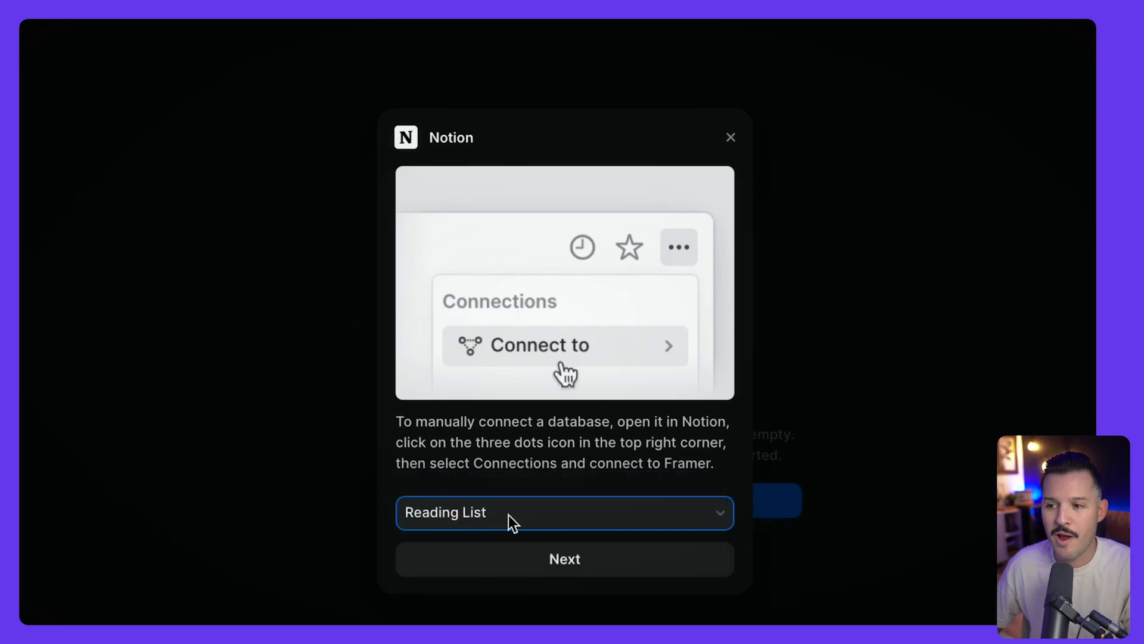
click(570, 456)
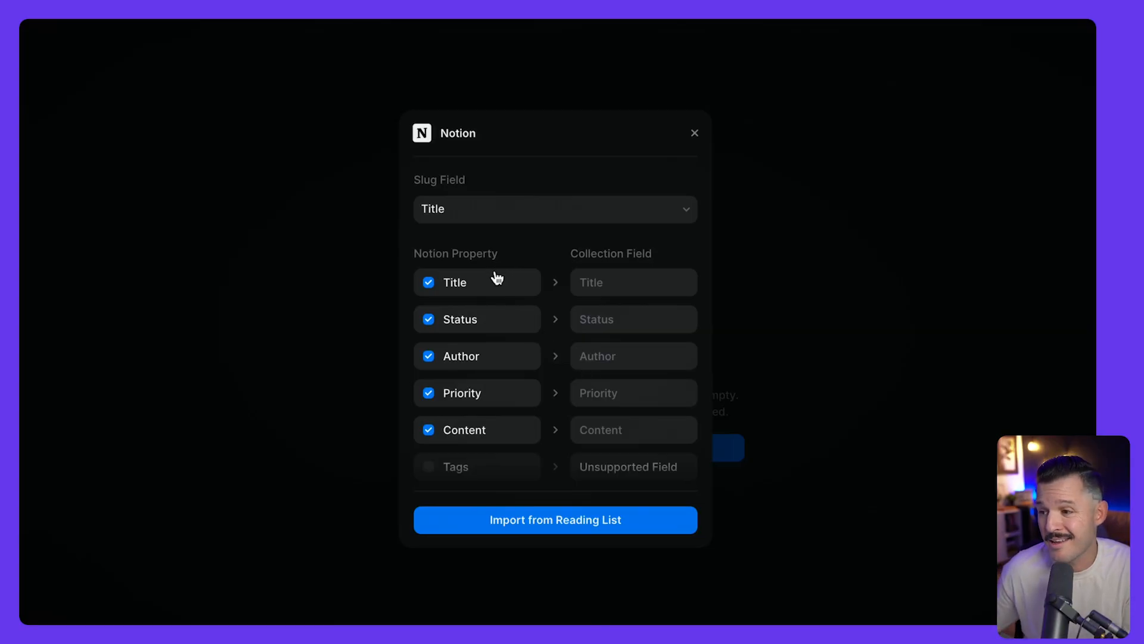
Step: Keep Title as the slug field and import the 30 books from Reading List
click(480, 209)
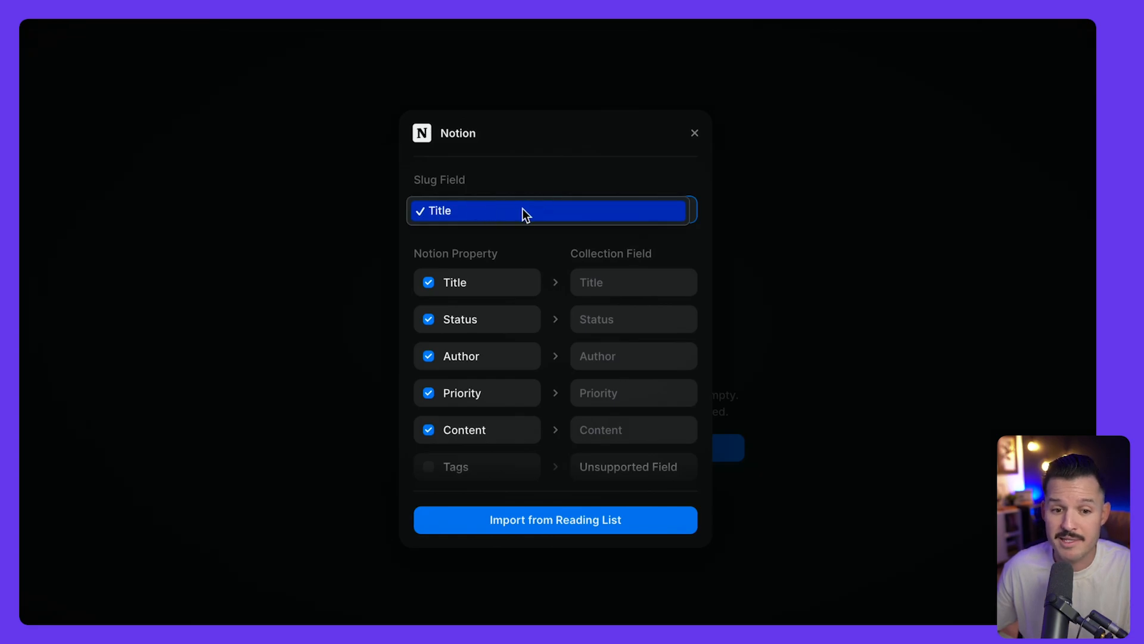
click(492, 195)
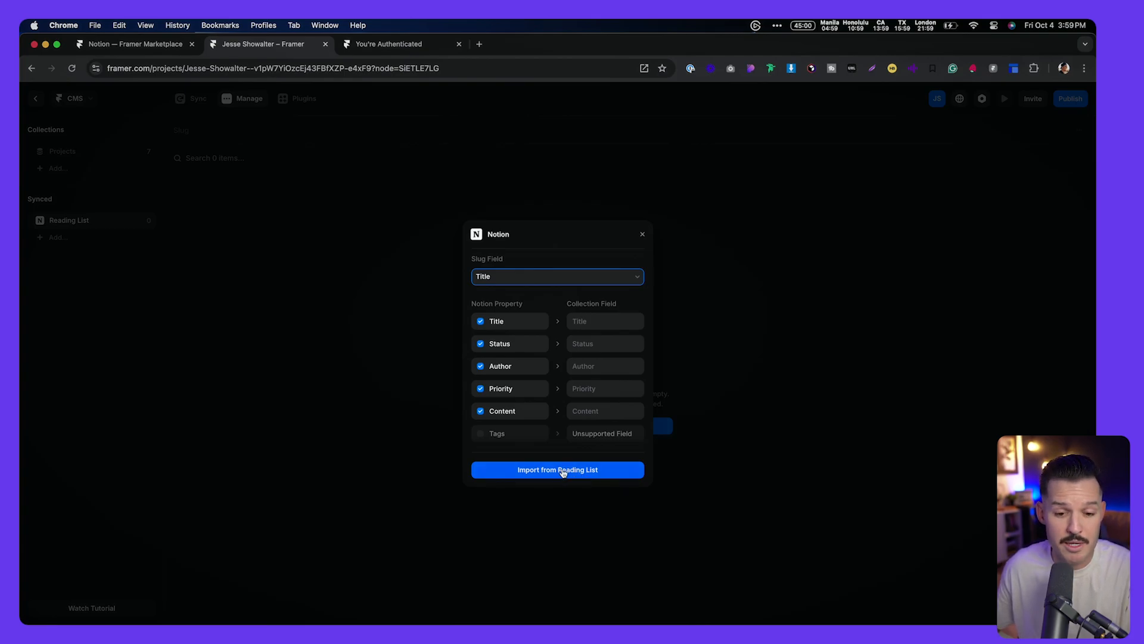
click(563, 471)
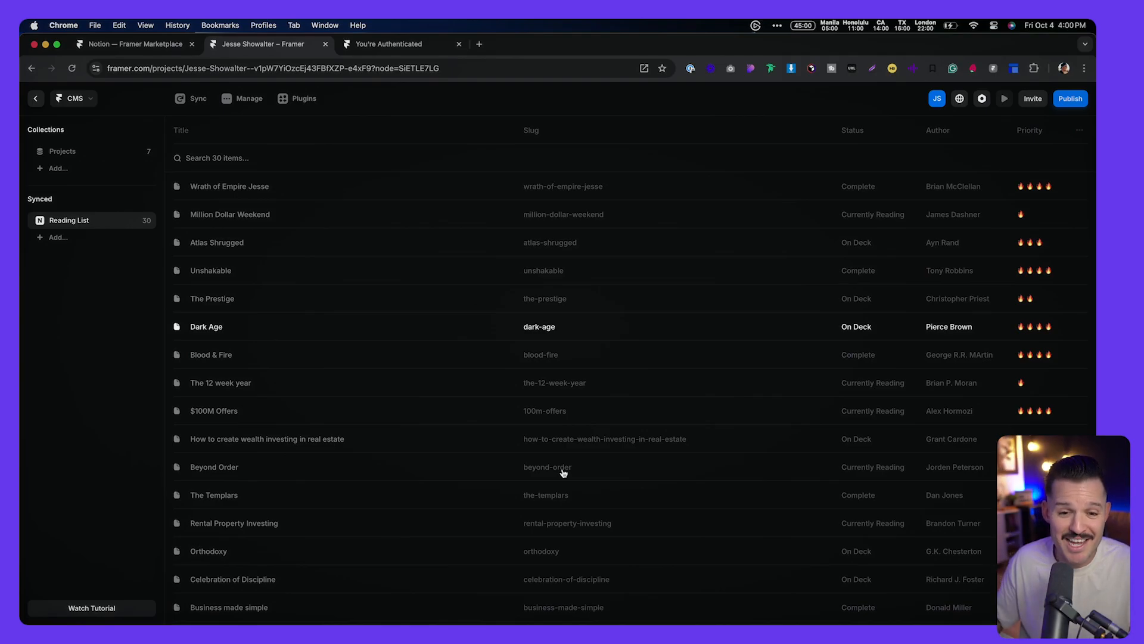
click(651, 186)
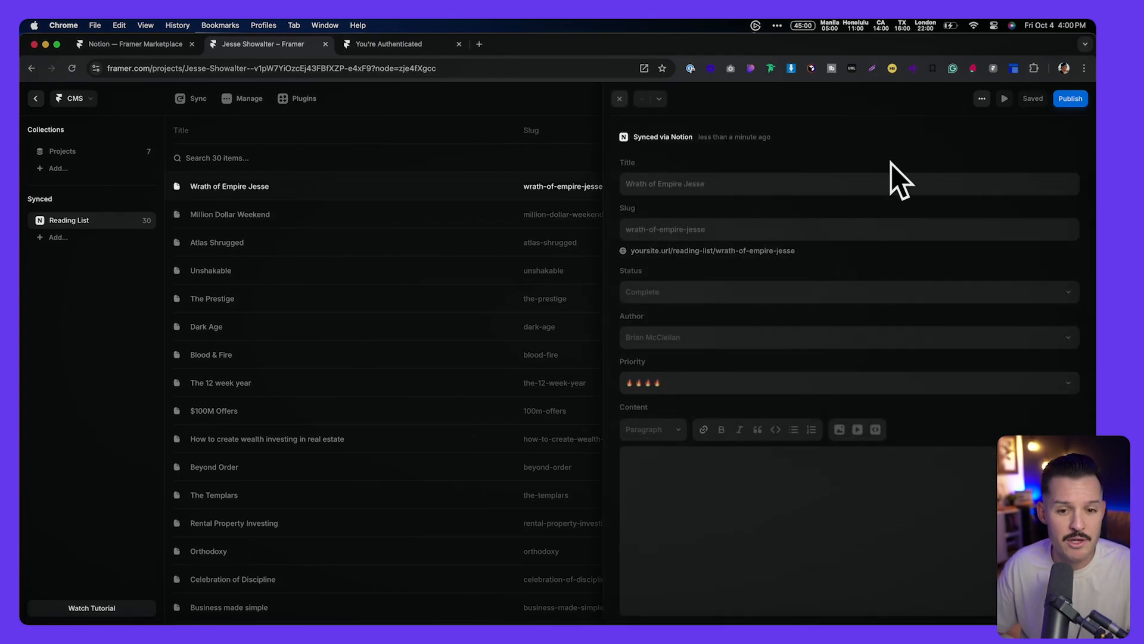
Step: In Framer, select the word 'Jesse' in the Wrath of Empire Jesse entry's title
drag(627, 183, 693, 182)
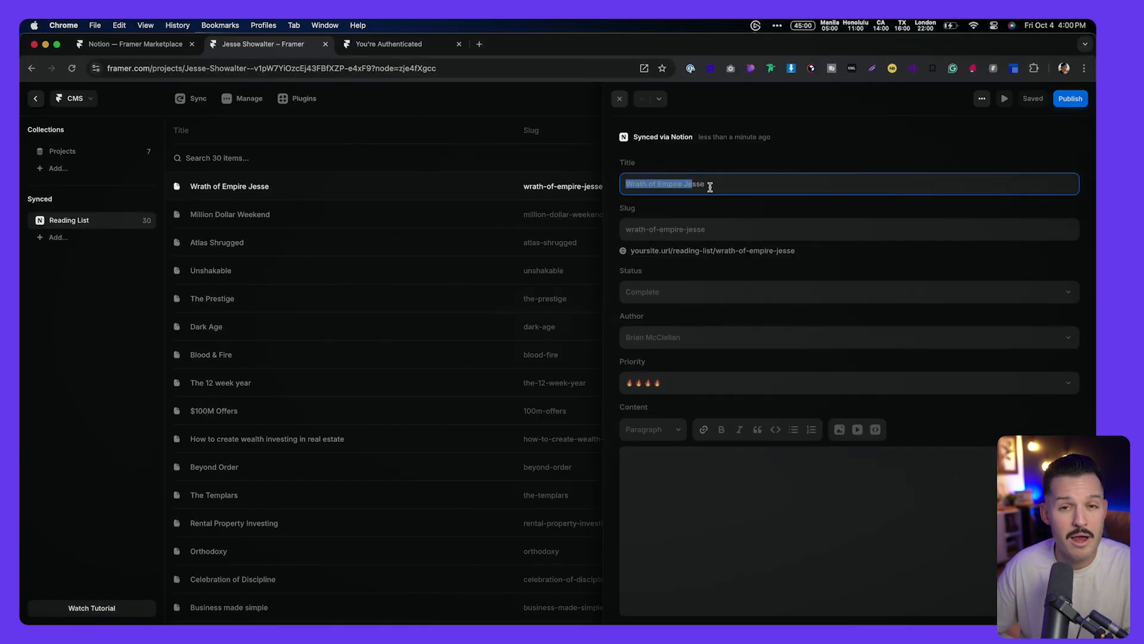
click(749, 181)
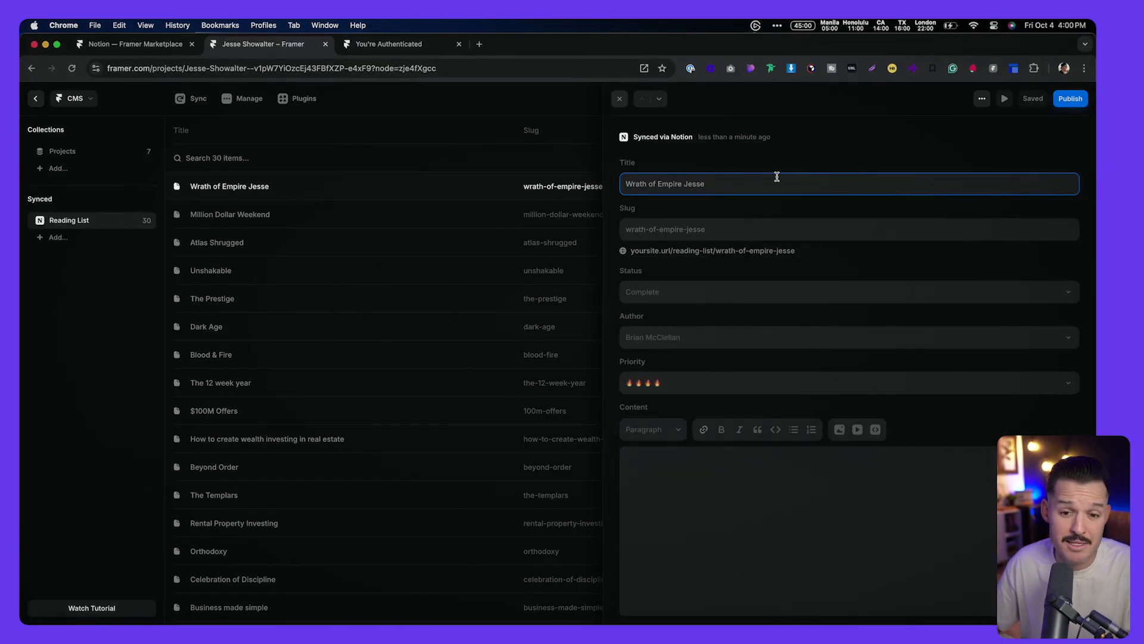
drag(625, 185, 643, 185)
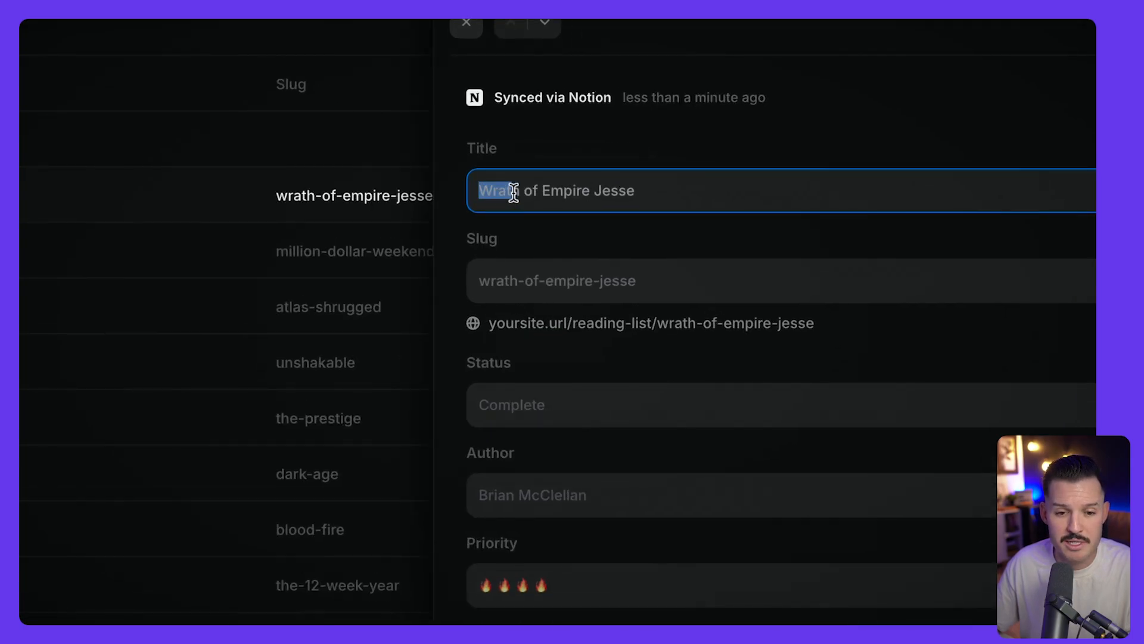
drag(514, 193, 605, 192)
double_click(606, 191)
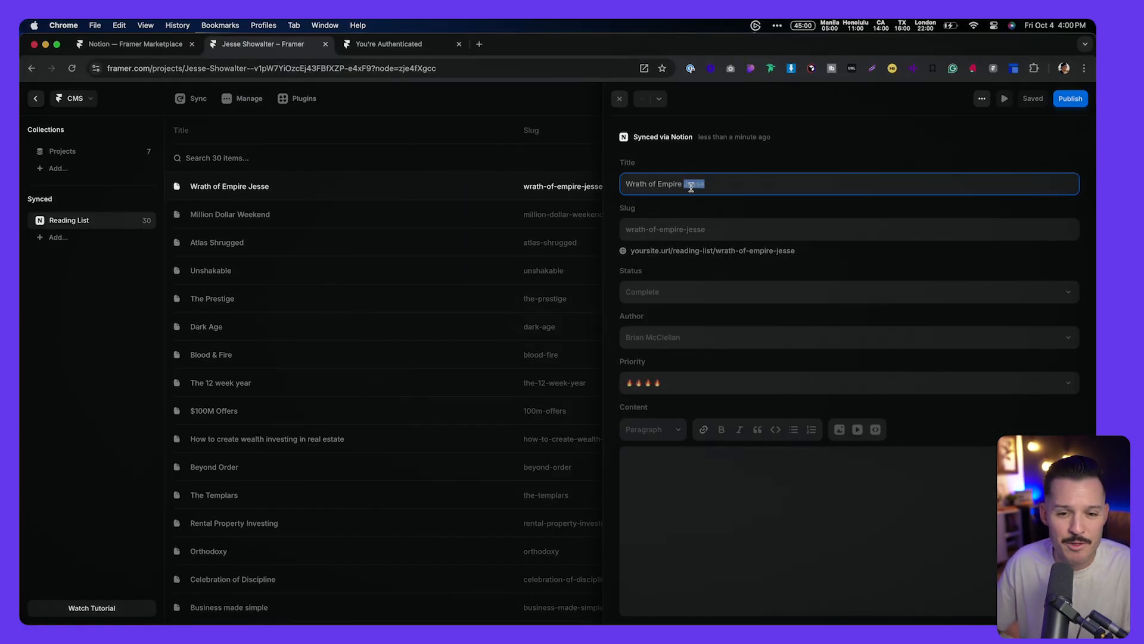
Step: In Notion, shorten the book's title to 'Wrath of Empire', then return to Framer
key(super+Tab)
scroll(189, 368, down, 10)
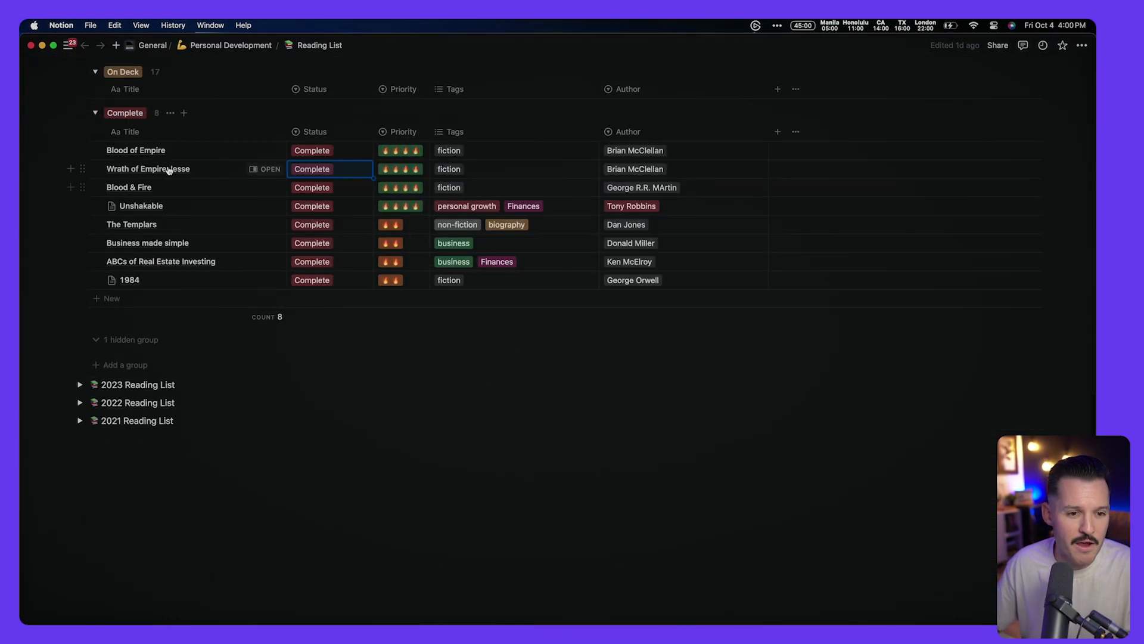
click(192, 169)
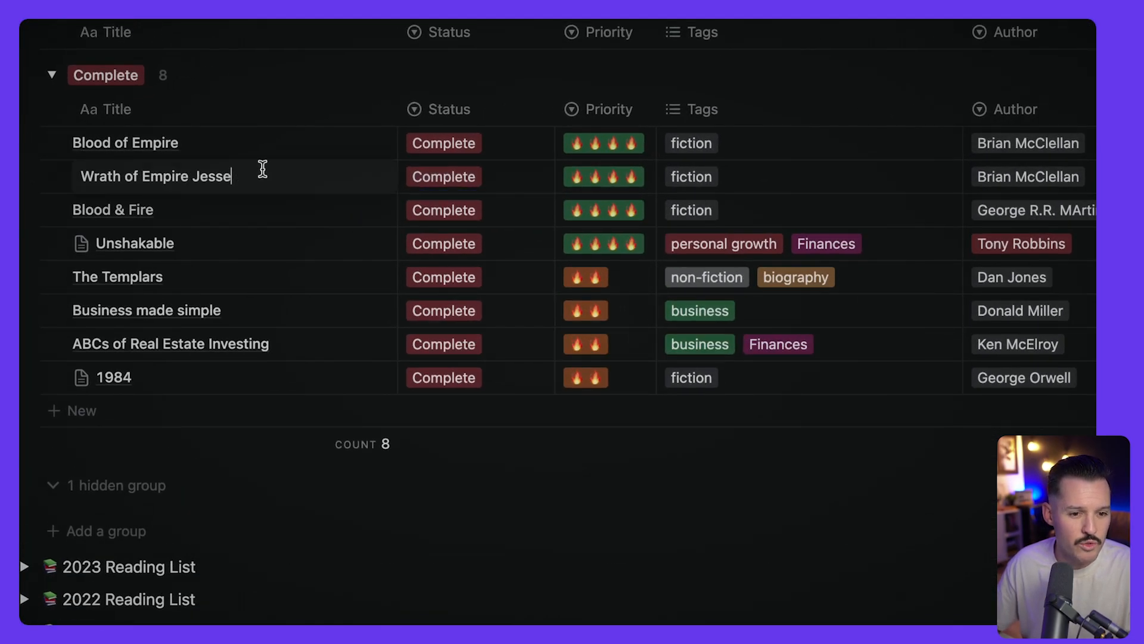
key(BackSpace)
key(BackSpace)
key(Tab)
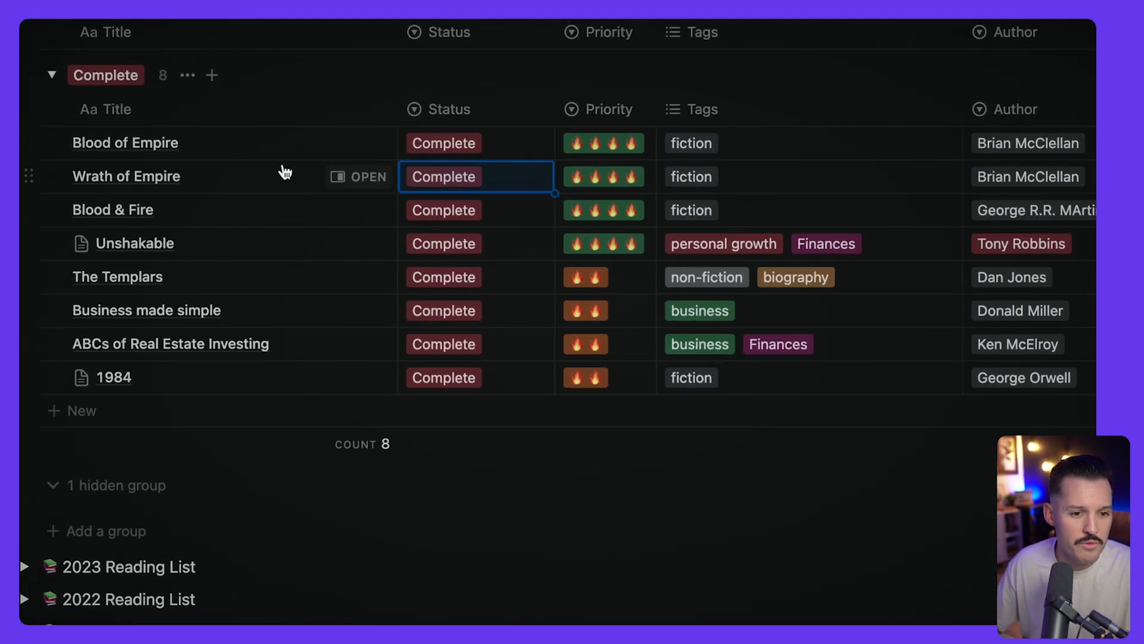
key(super+Tab)
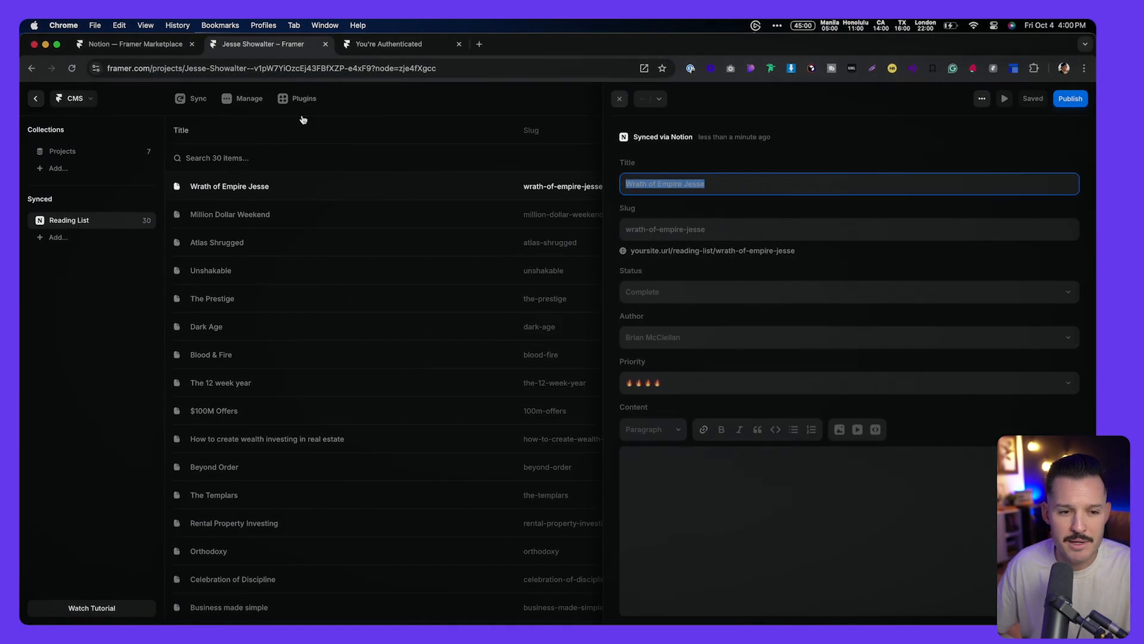
Step: Sync the Reading List collection so the entry updates to 'Wrath of Empire'
click(188, 99)
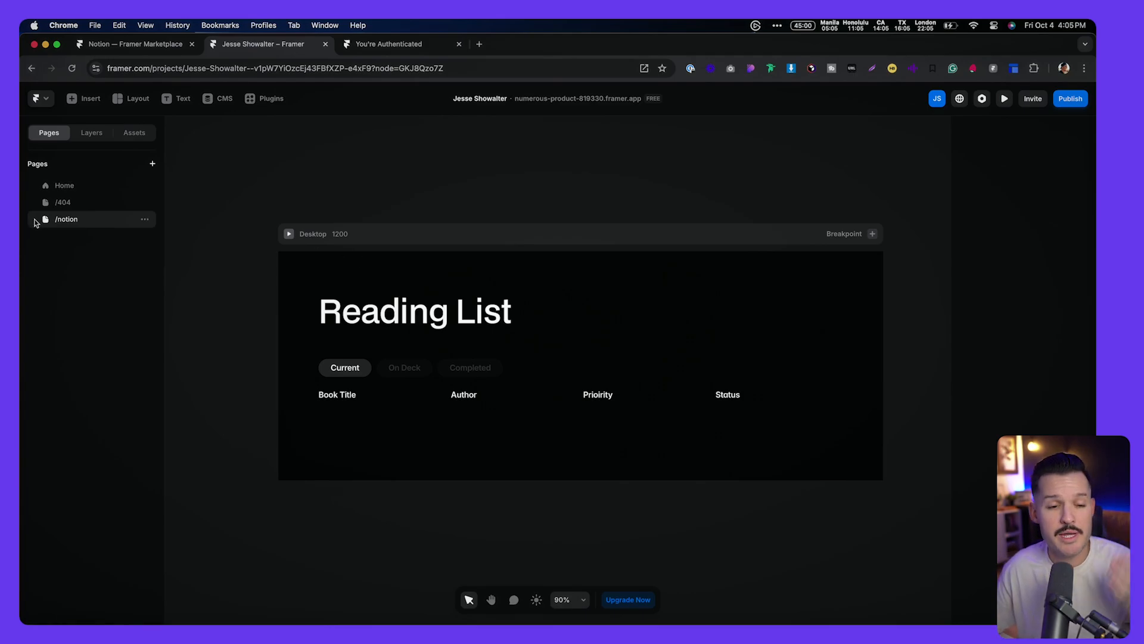
Step: Add a new index page for the Reading List collection
click(152, 165)
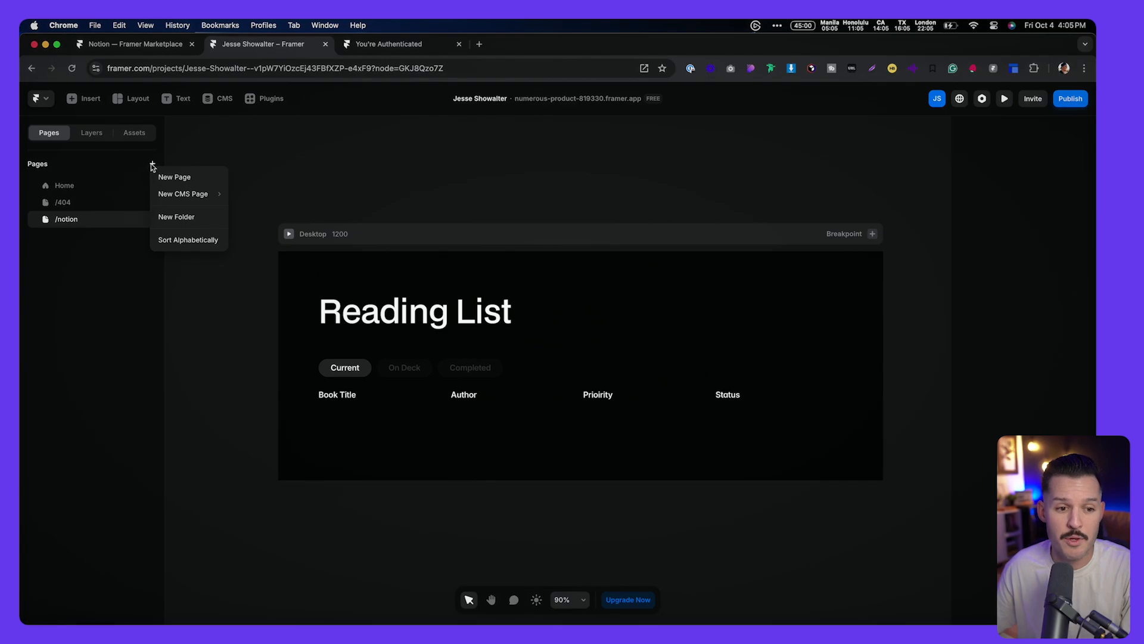
mouse_move(184, 194)
mouse_move(244, 195)
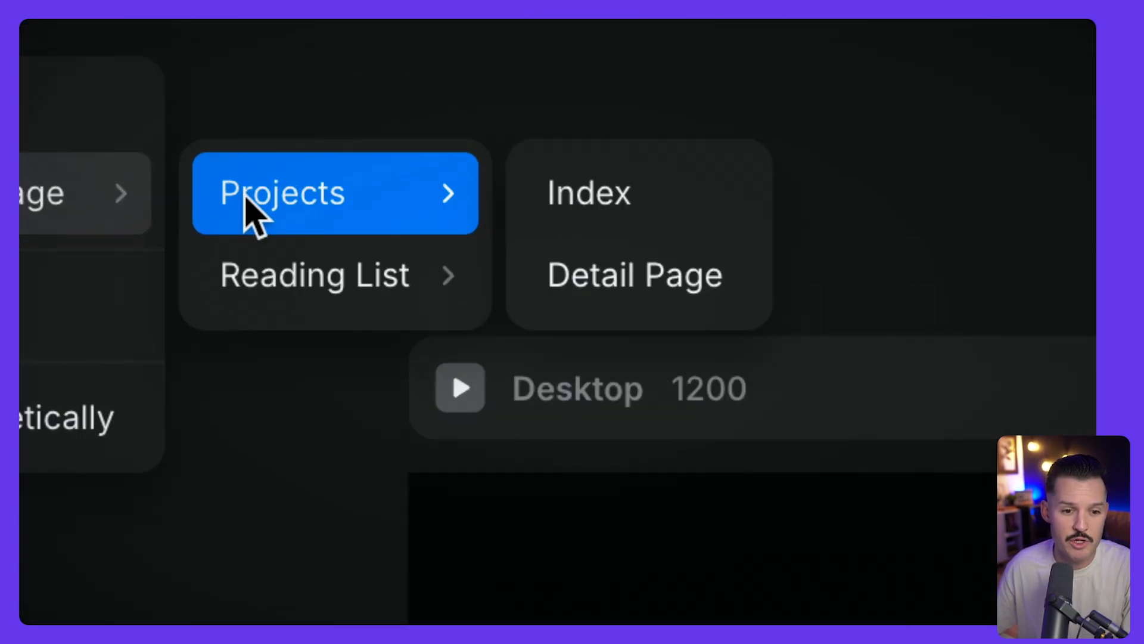
mouse_move(287, 295)
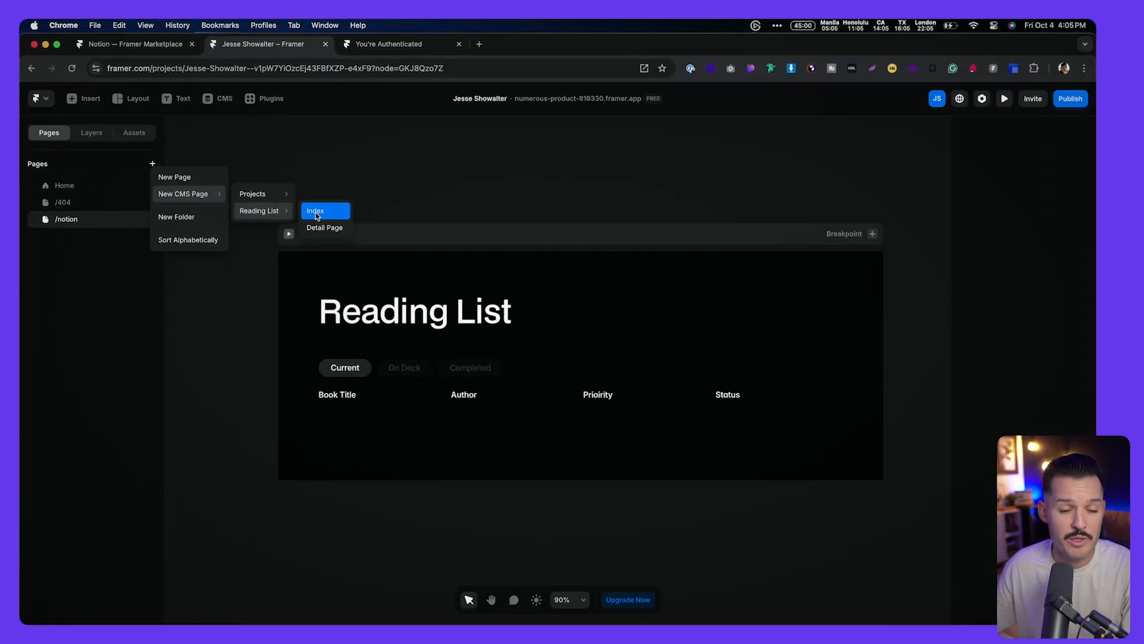
click(589, 281)
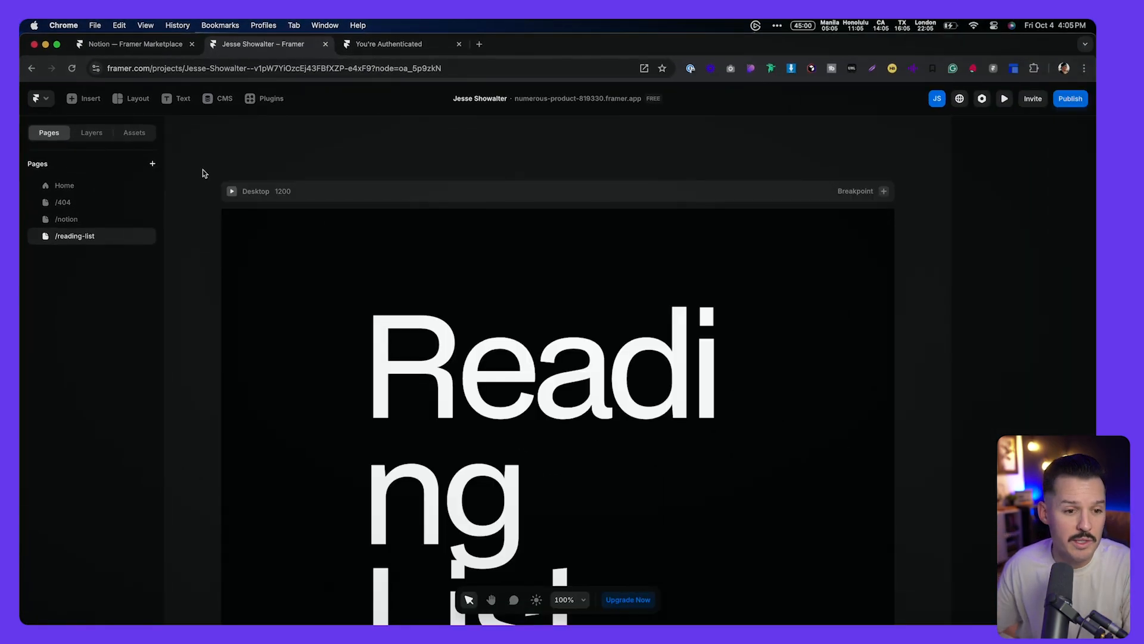
Step: Select the Reading Lists collection in the new page's layers, then switch to /notion
click(91, 136)
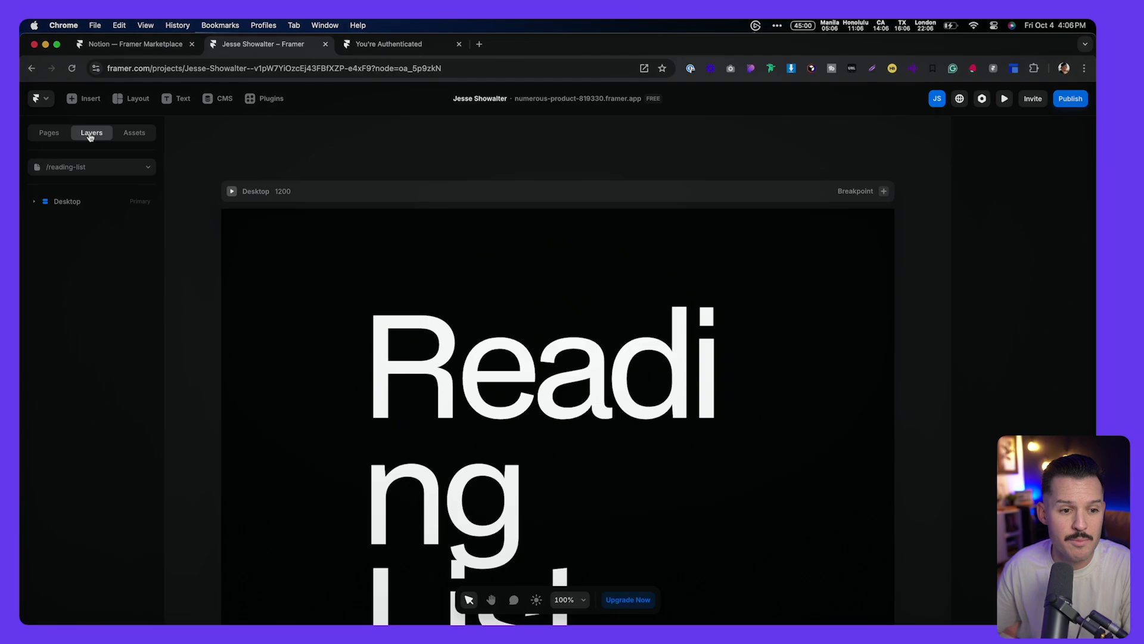
click(34, 201)
click(47, 219)
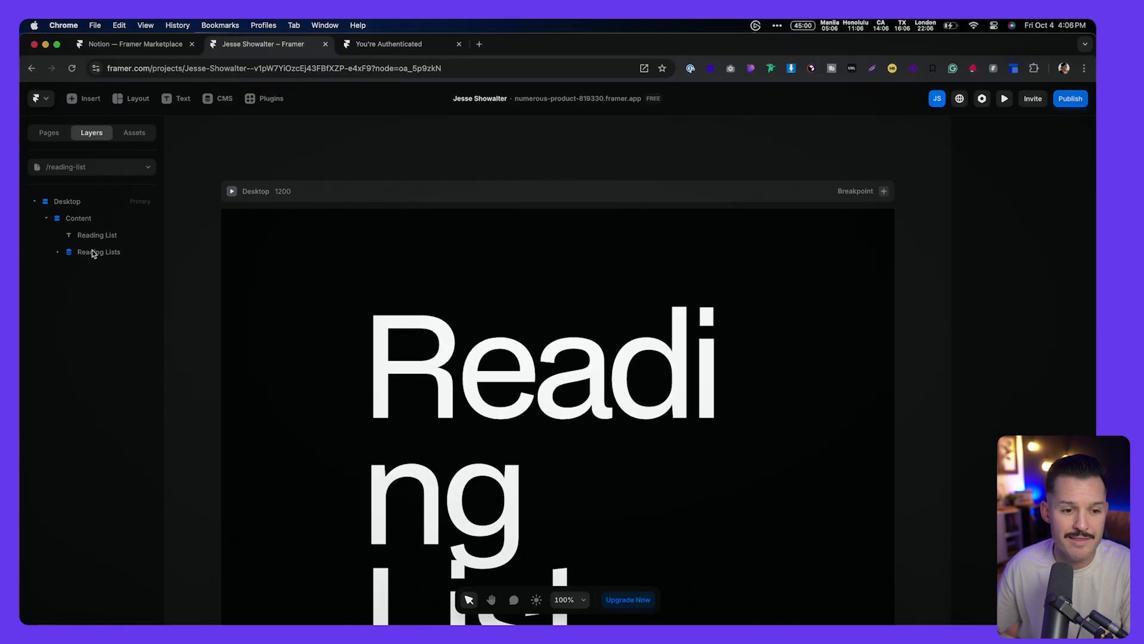
click(94, 253)
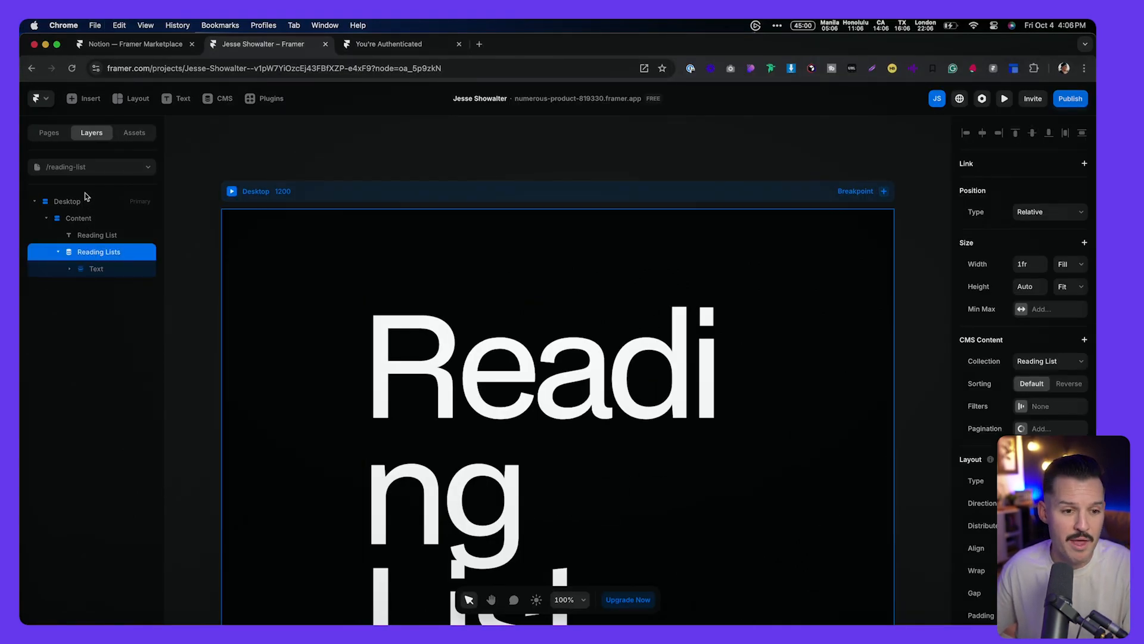
click(87, 169)
click(73, 244)
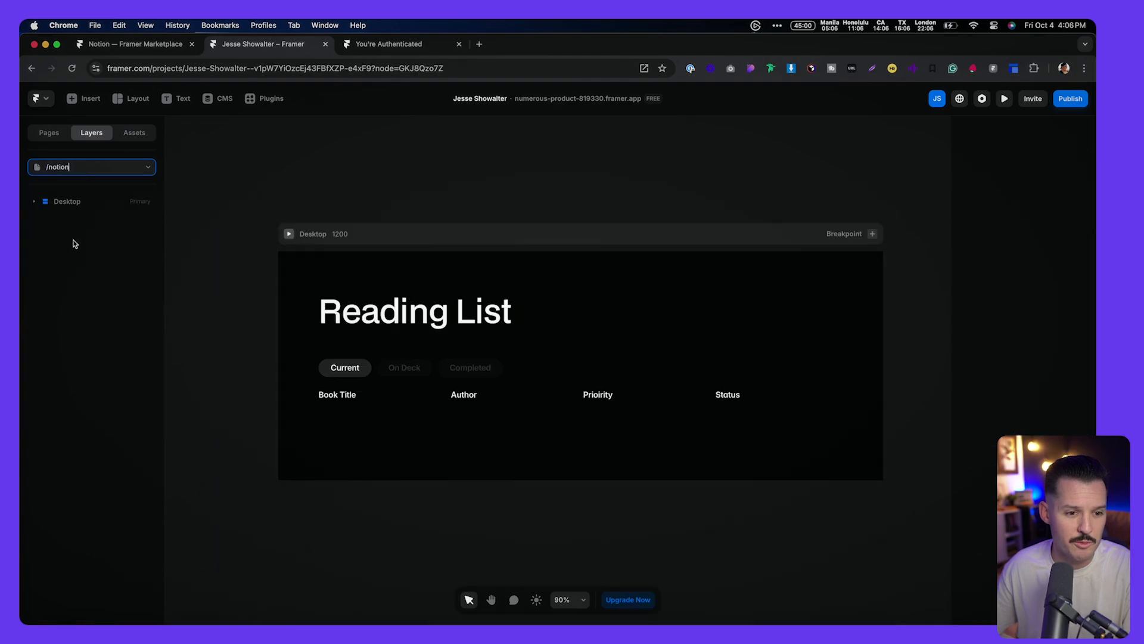
Step: Edit inside the List component and paste the Reading Lists CMS collection into it
click(35, 202)
click(46, 219)
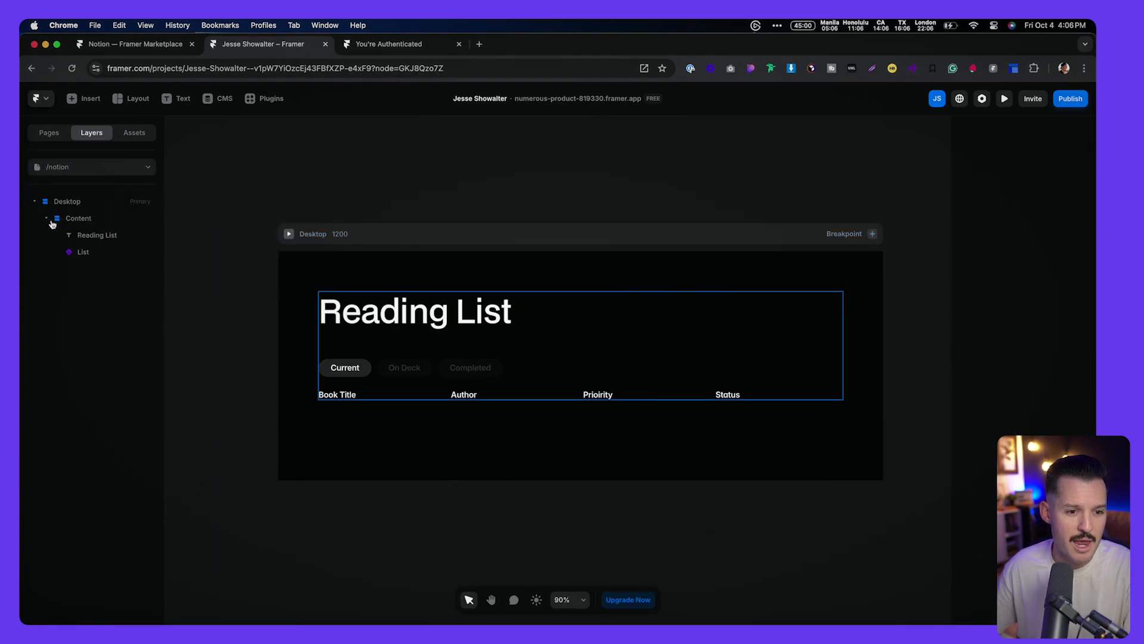
click(80, 252)
double_click(365, 374)
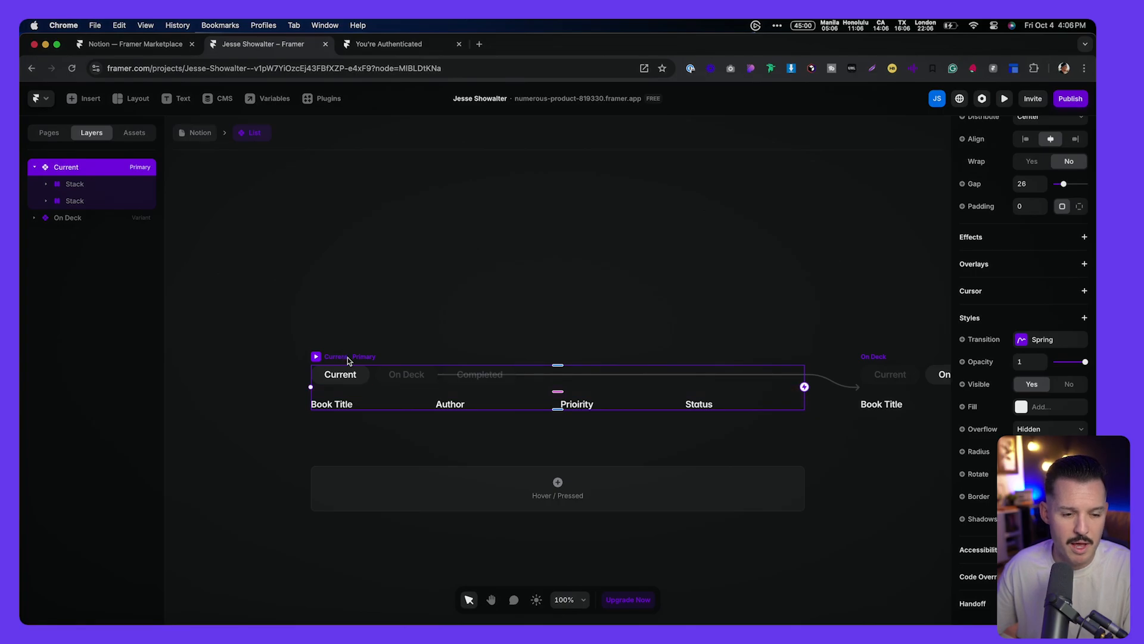
key(cmd+v)
Step: Move the column-heading row into the Reading Lists collection and delete the leftover Text layer
scroll(370, 417, down, 5)
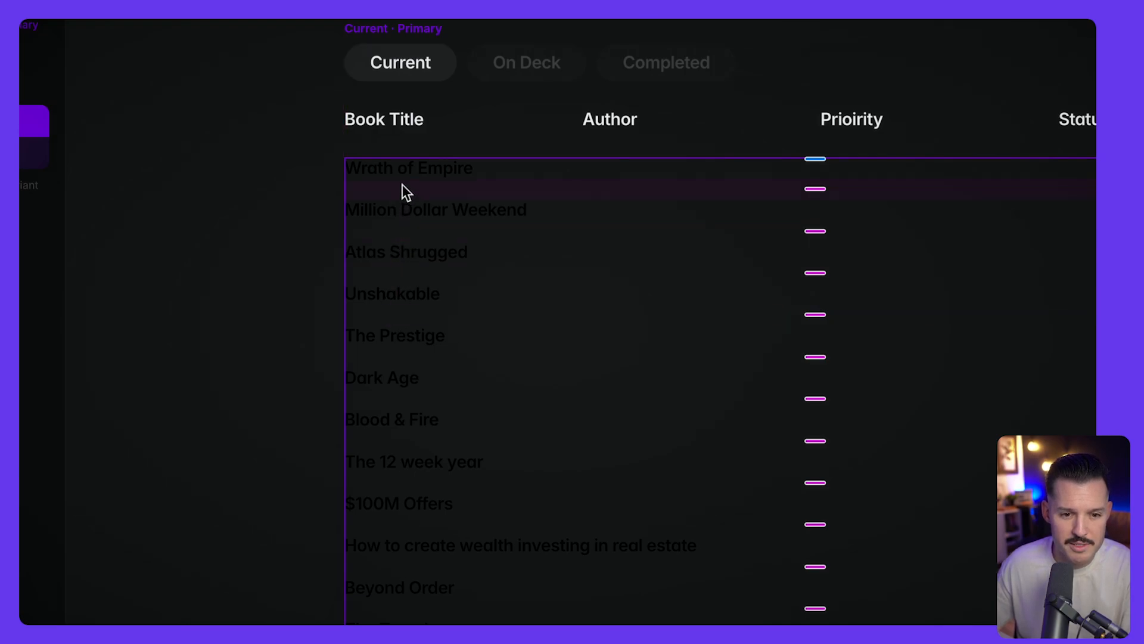
click(397, 126)
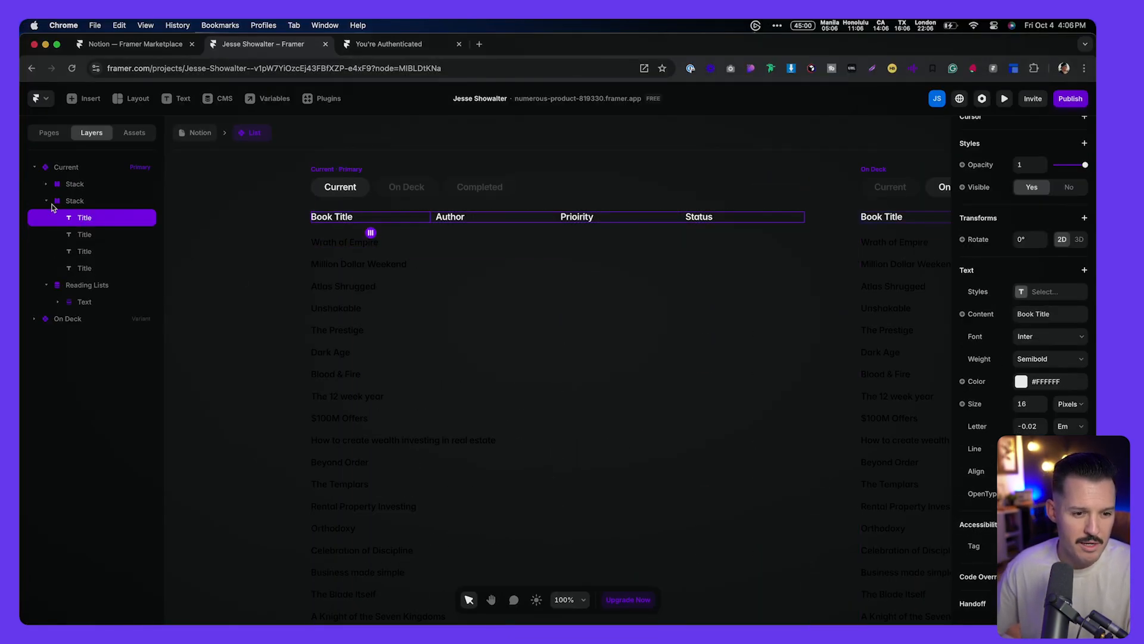
click(47, 202)
drag(70, 202, 78, 227)
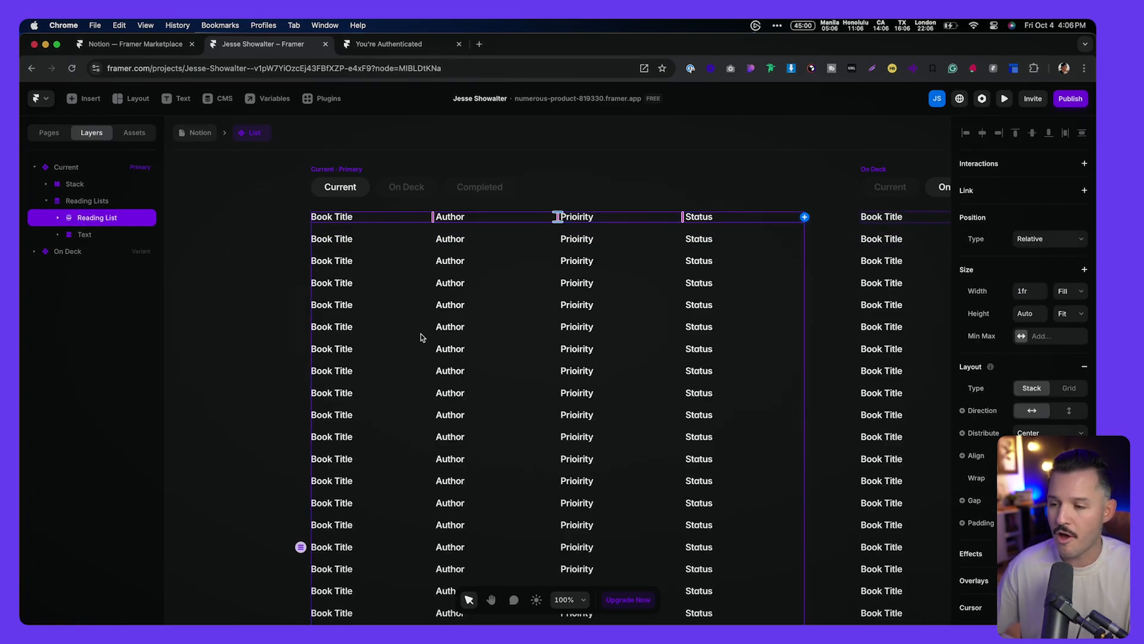
click(72, 235)
key(Delete)
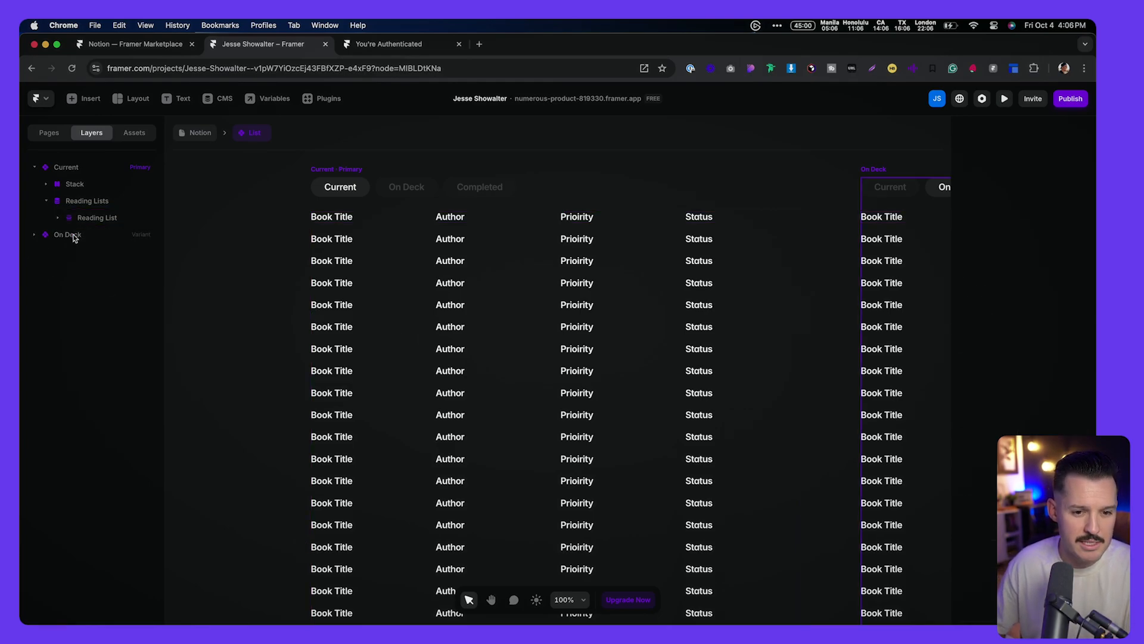
Step: Expand the repeating item's four text layers and start renaming the first one
click(59, 220)
click(59, 219)
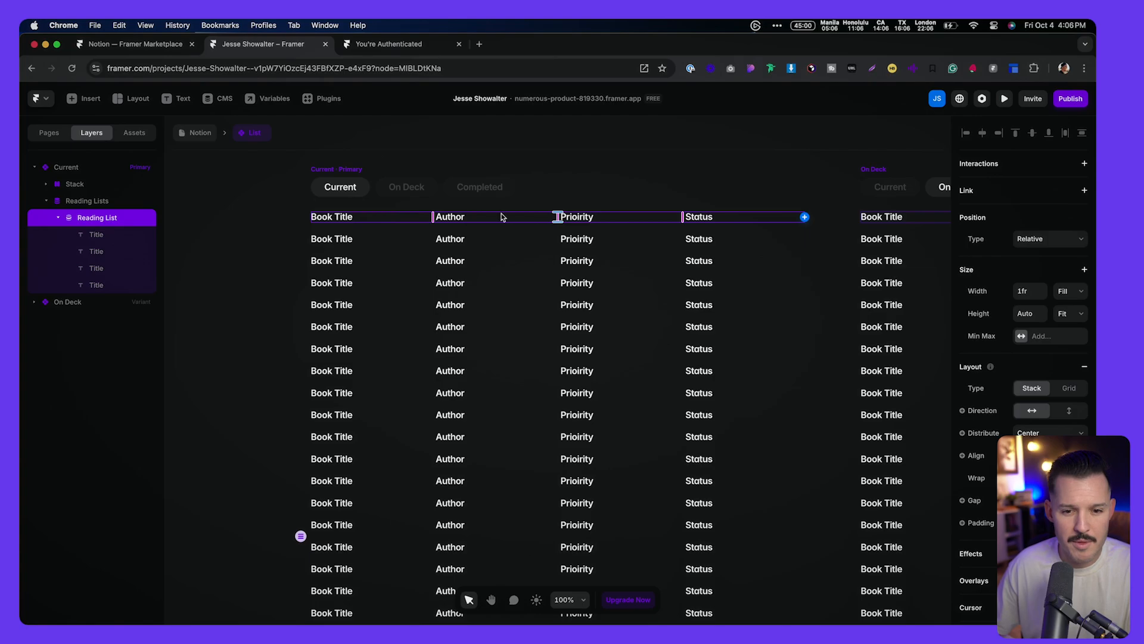
scroll(512, 216, right, 3)
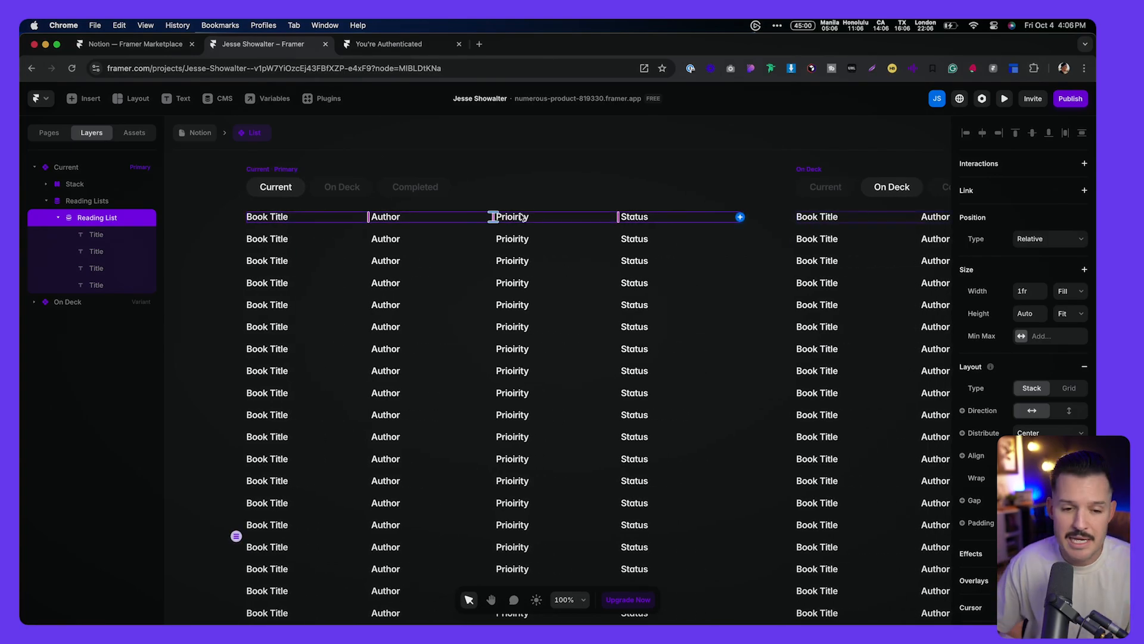
click(109, 236)
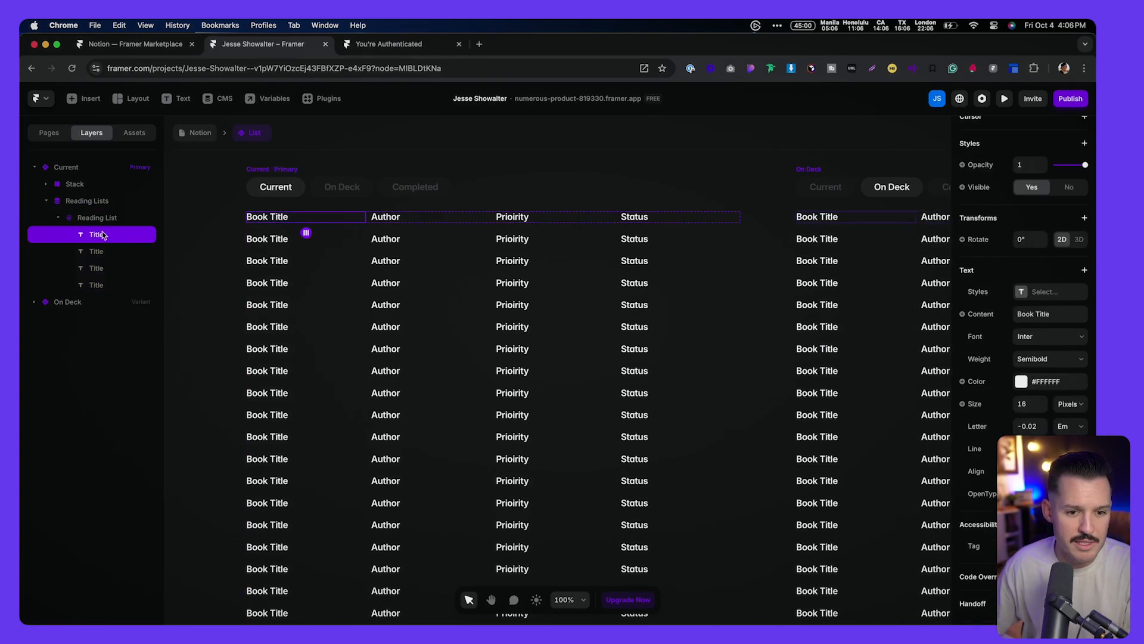
double_click(94, 236)
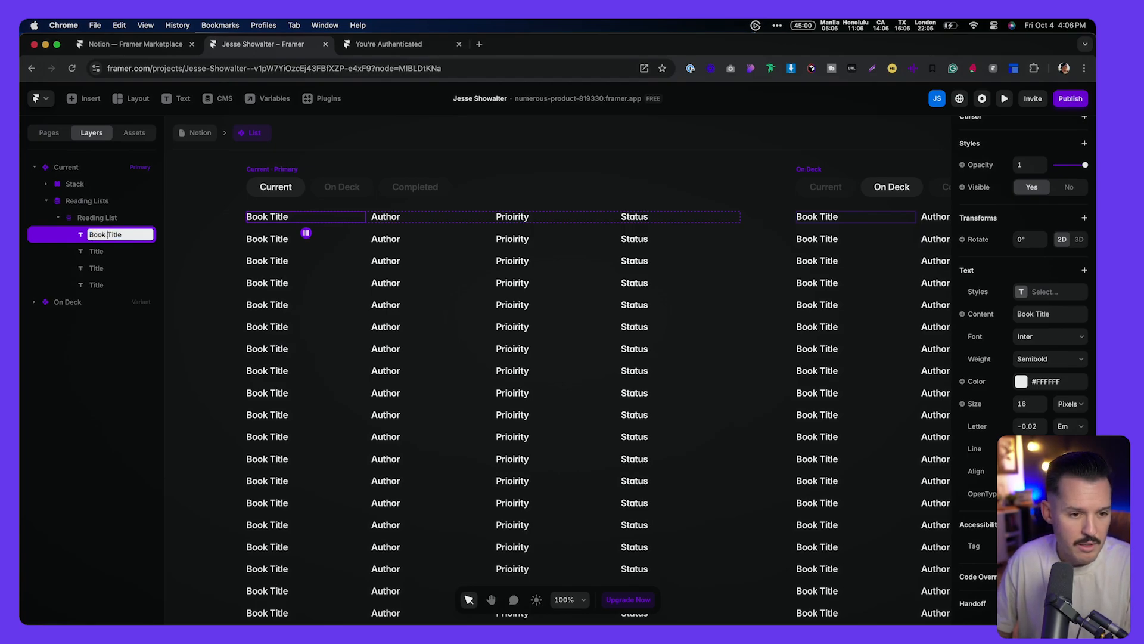
Step: Rename the first text layer 'Book Title' and bind its content to the CMS Title field
text(Book Title)
key(Return)
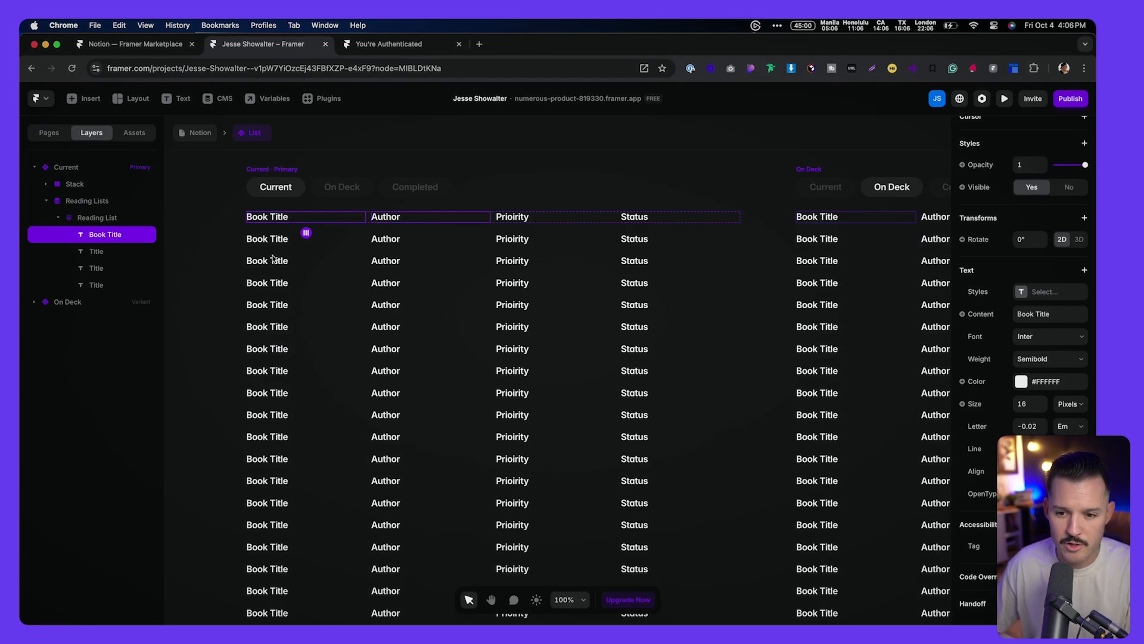
click(976, 314)
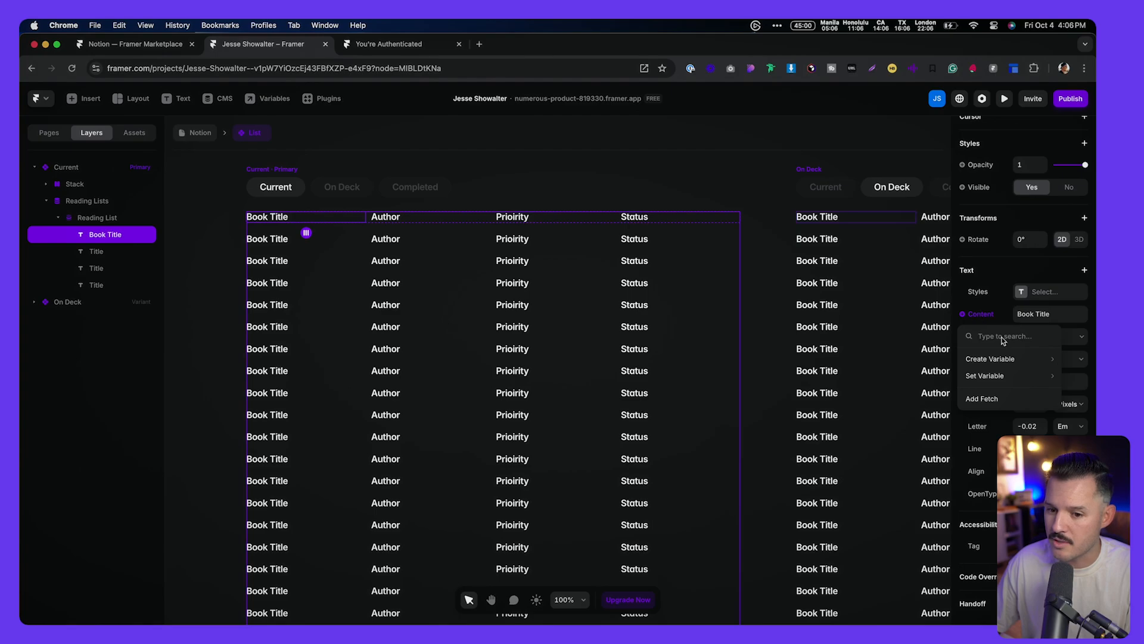
mouse_move(1036, 376)
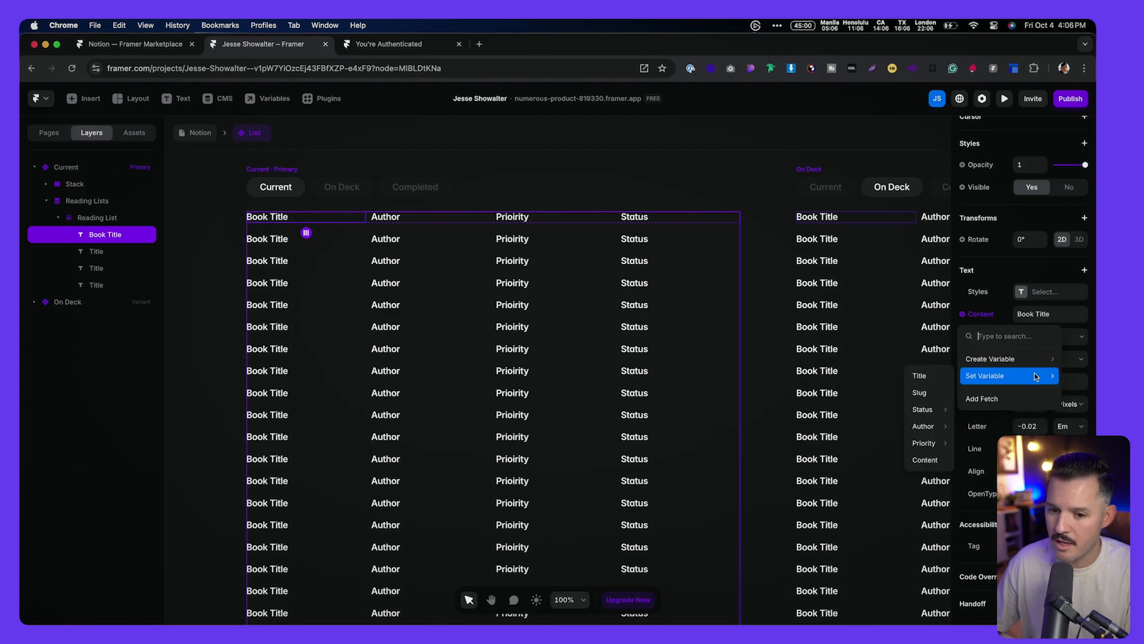
click(932, 376)
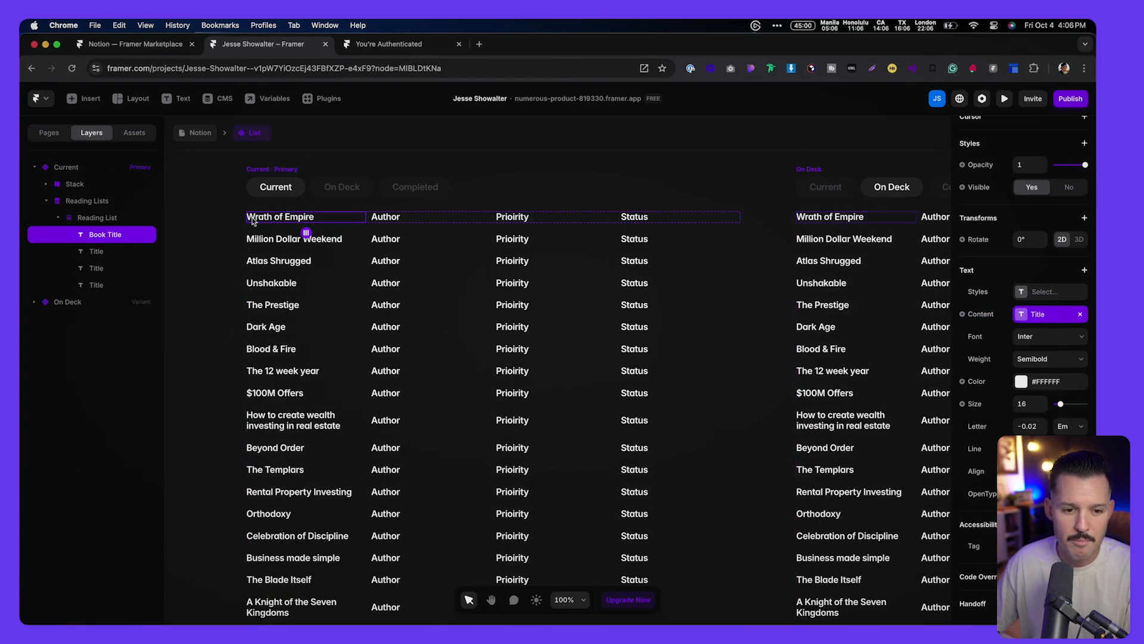
Step: Rename the second text layer 'Author' and bind its content to the CMS Author field
click(396, 219)
double_click(93, 251)
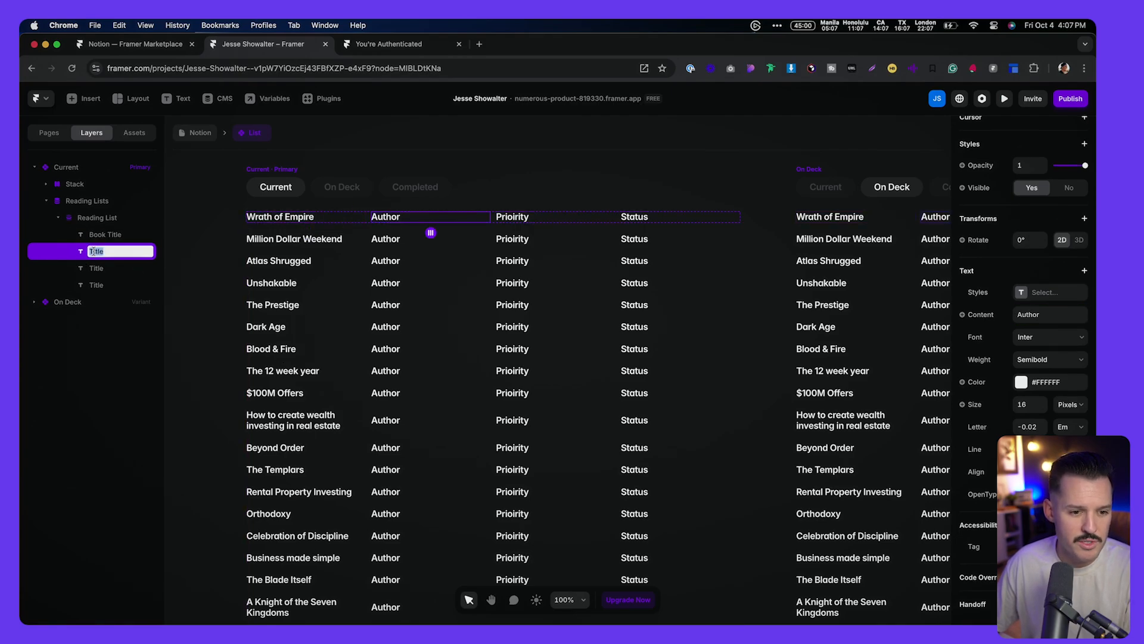
text(Author)
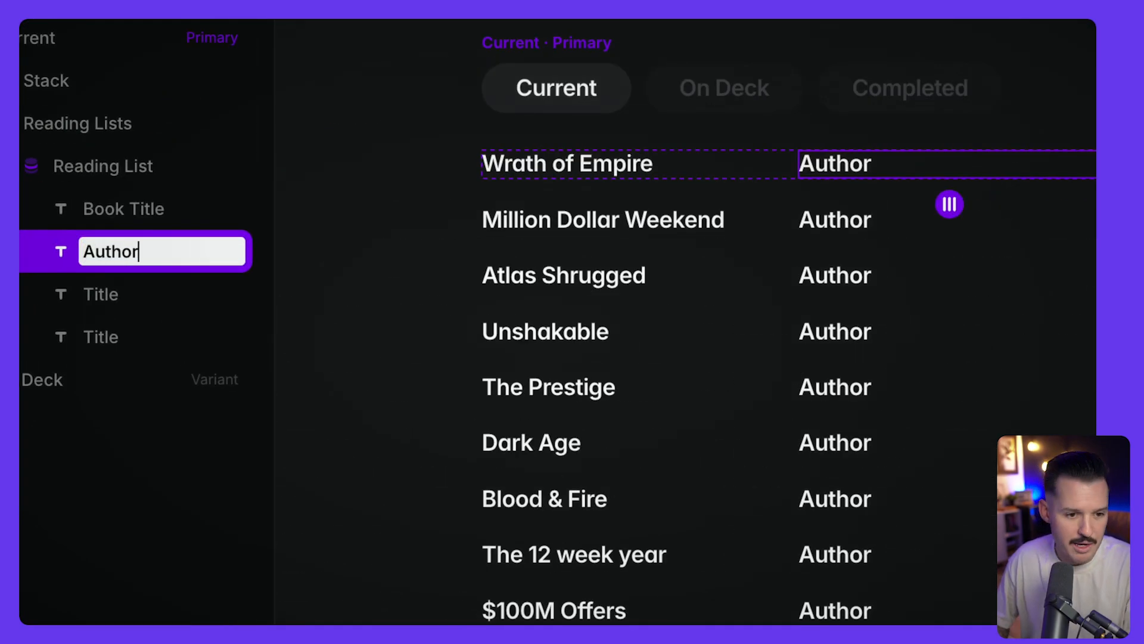
key(Return)
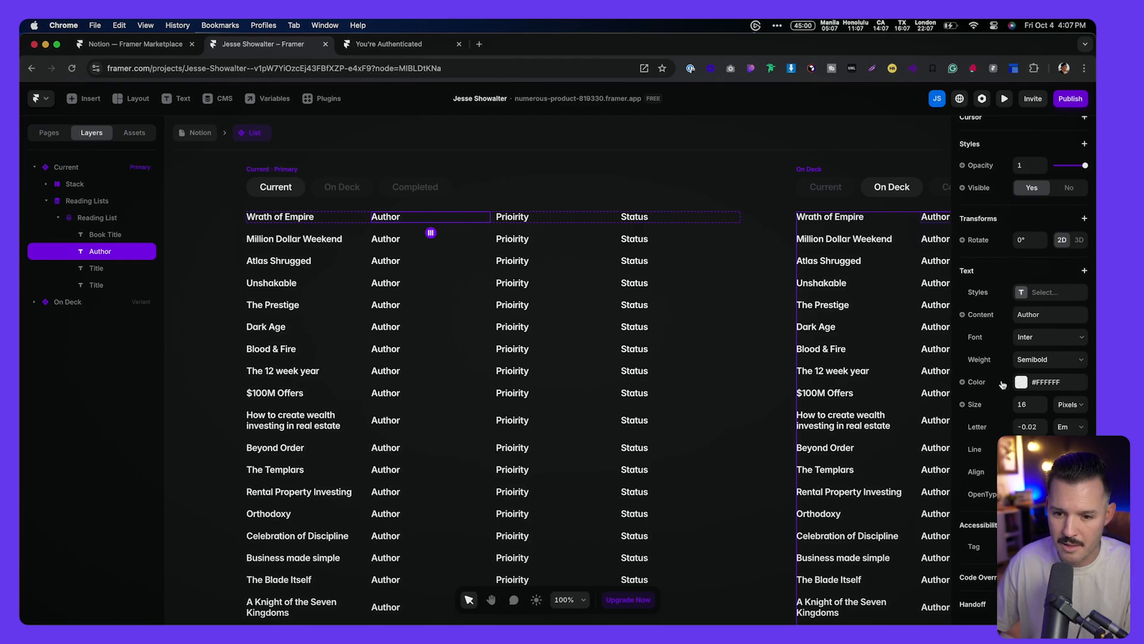
click(982, 315)
mouse_move(999, 375)
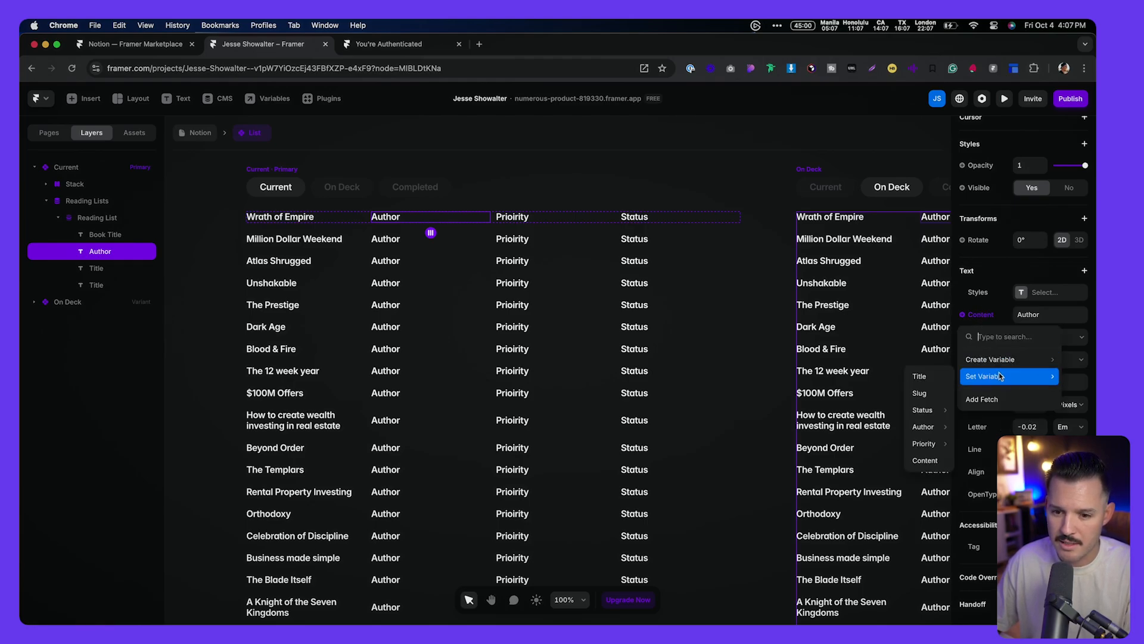
mouse_move(927, 427)
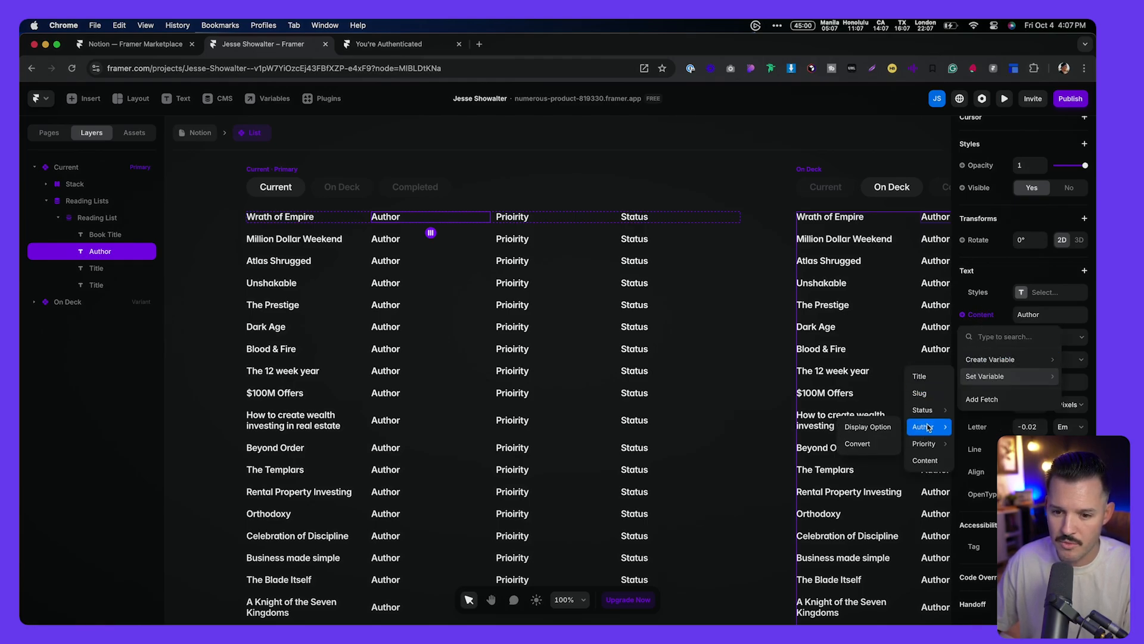
click(881, 427)
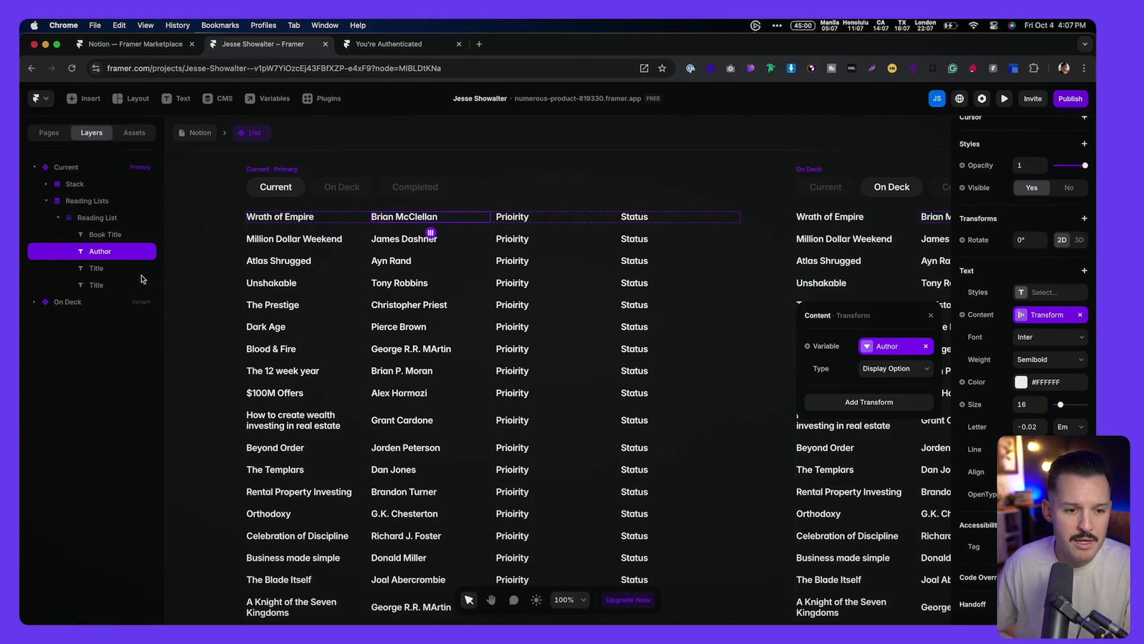
click(95, 268)
double_click(95, 268)
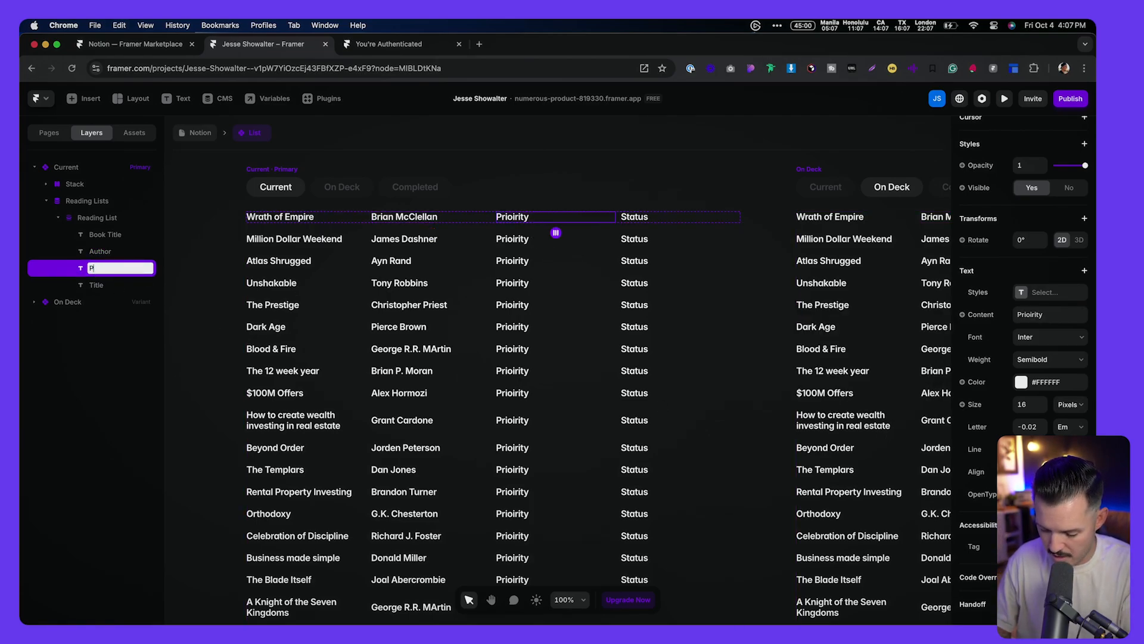
Step: Bind the priority layer's text to the Priority field, shown as fire emojis
key(Return)
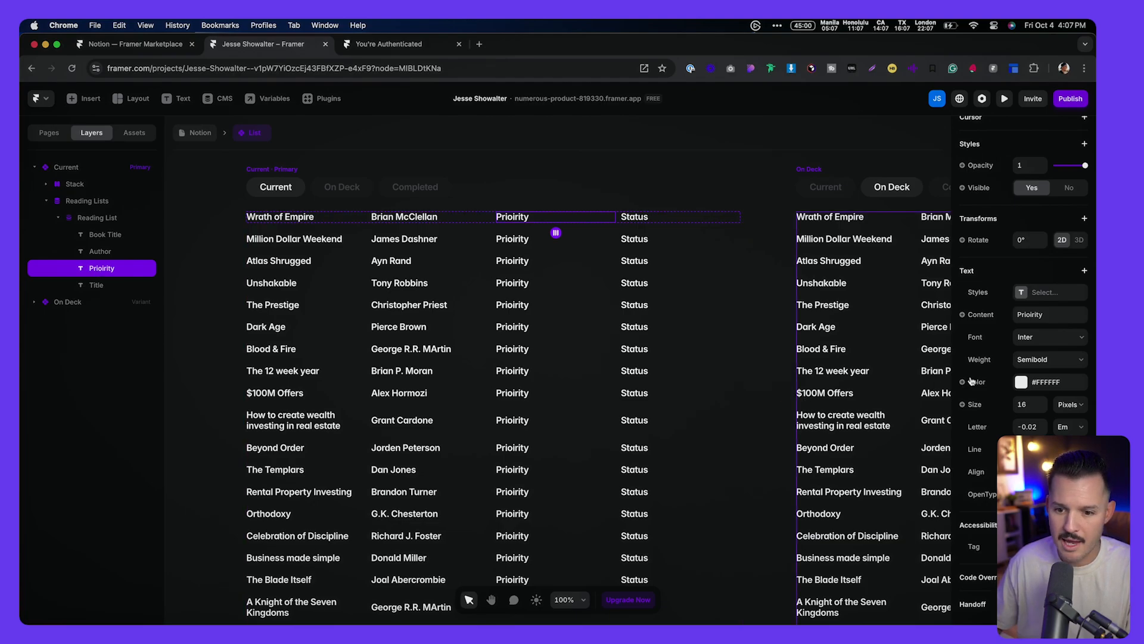
click(981, 314)
mouse_move(1003, 374)
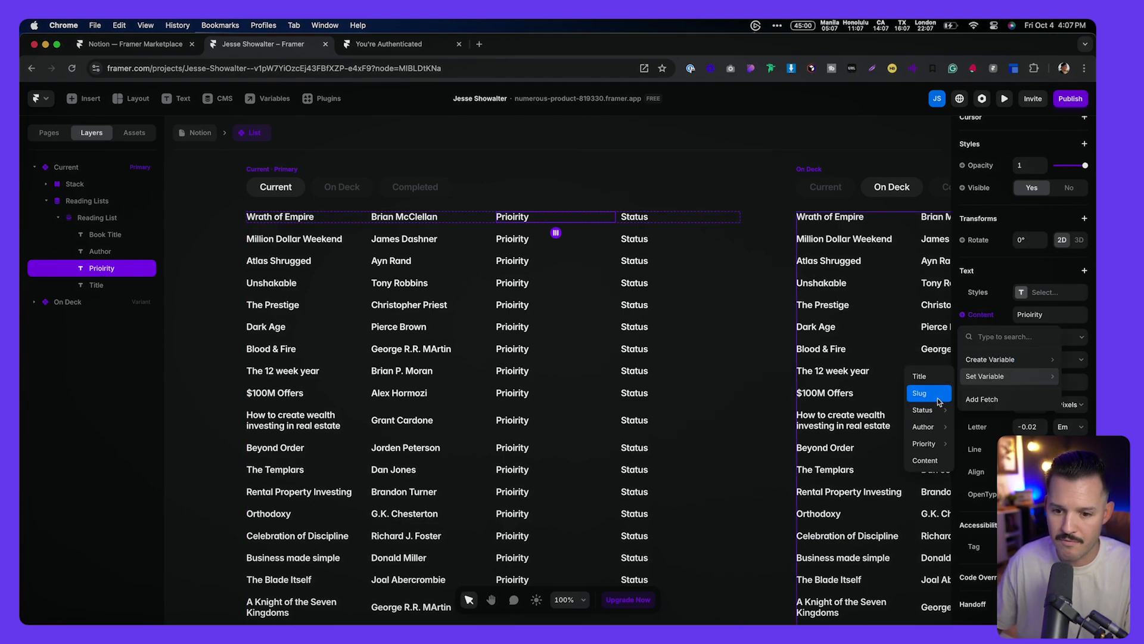
mouse_move(938, 448)
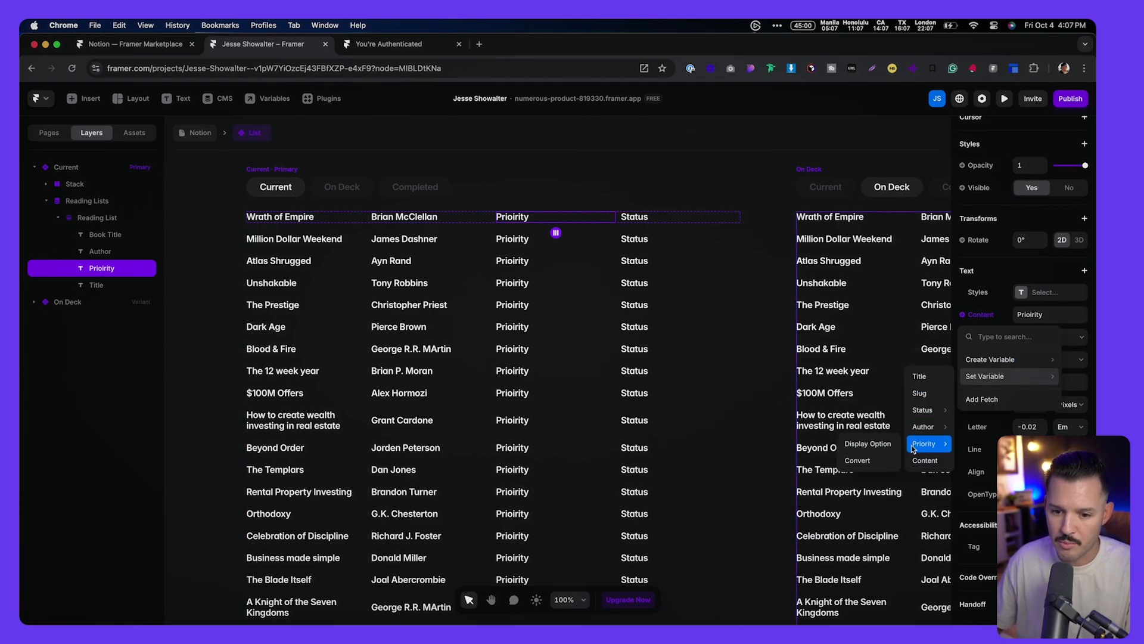
click(886, 450)
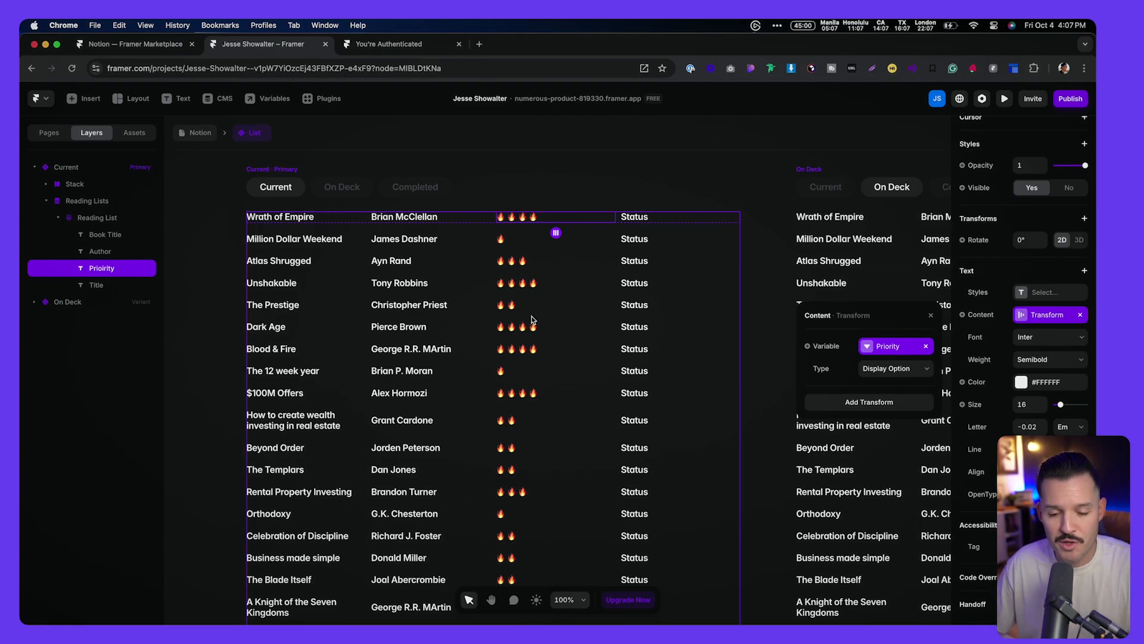
Step: Rename the fourth text layer 'Status' and bind its content to each book's Status
click(627, 218)
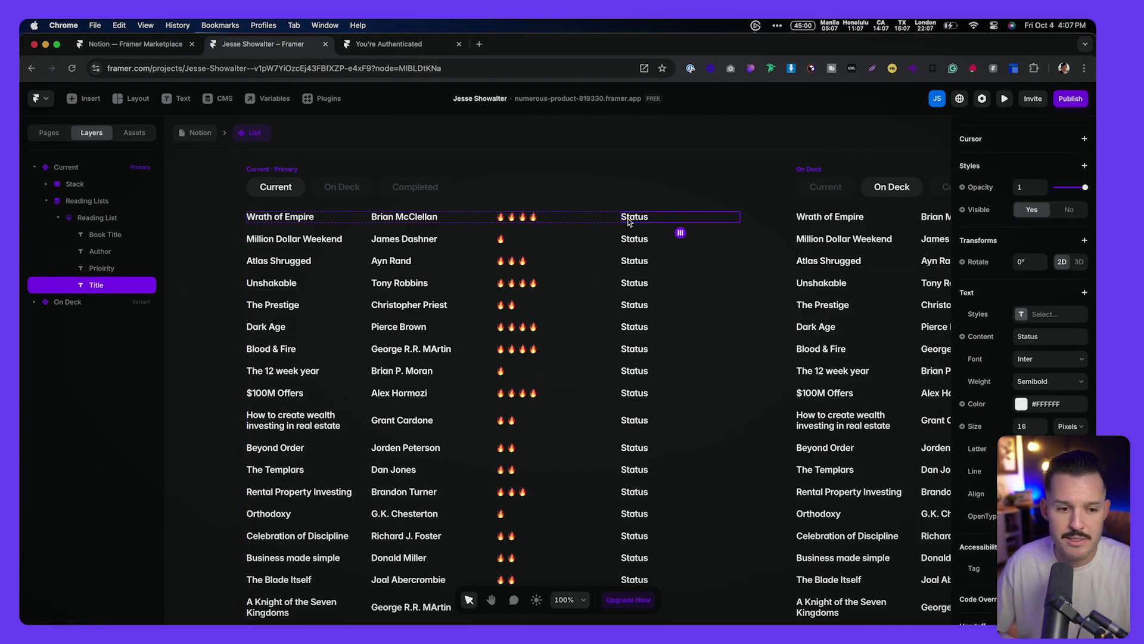
double_click(115, 287)
text(Status)
key(Return)
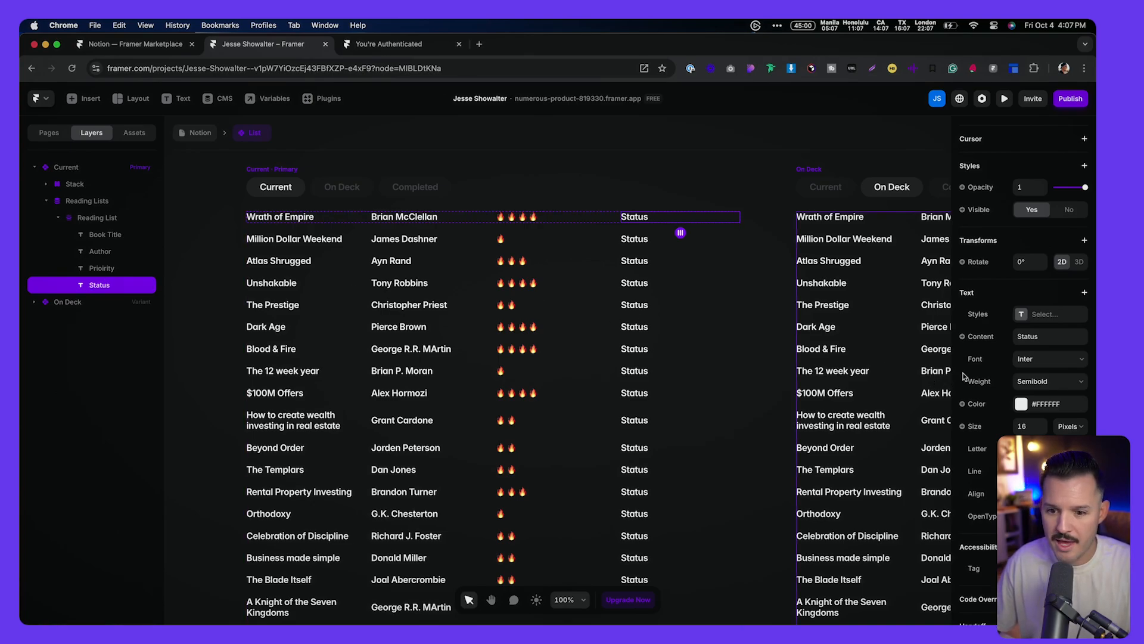
click(981, 338)
mouse_move(1001, 398)
mouse_move(939, 432)
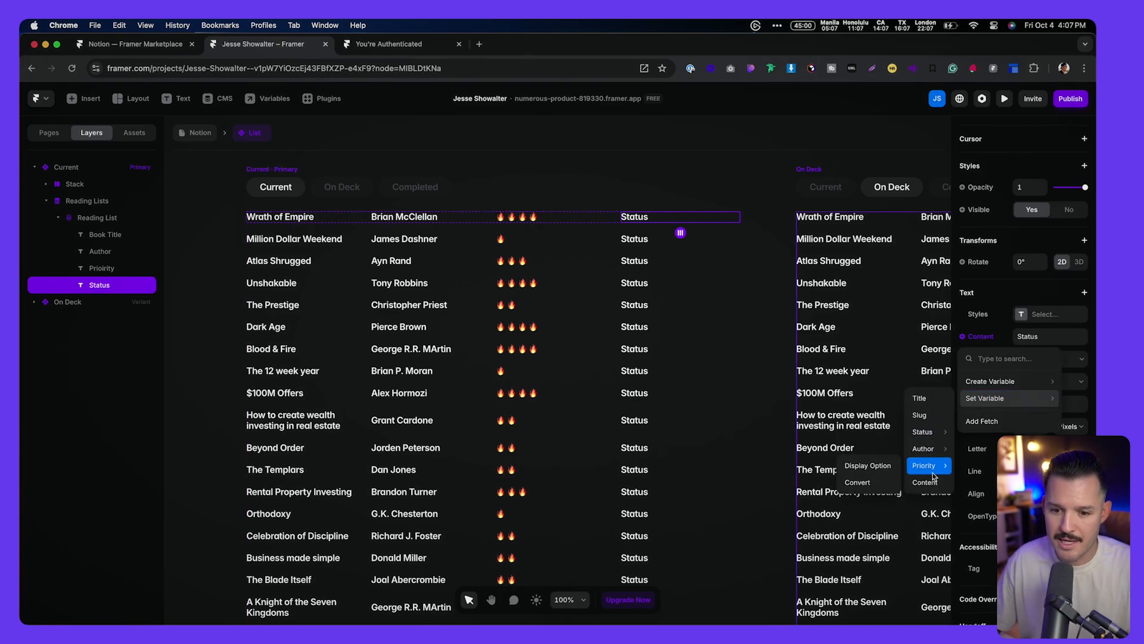
click(872, 431)
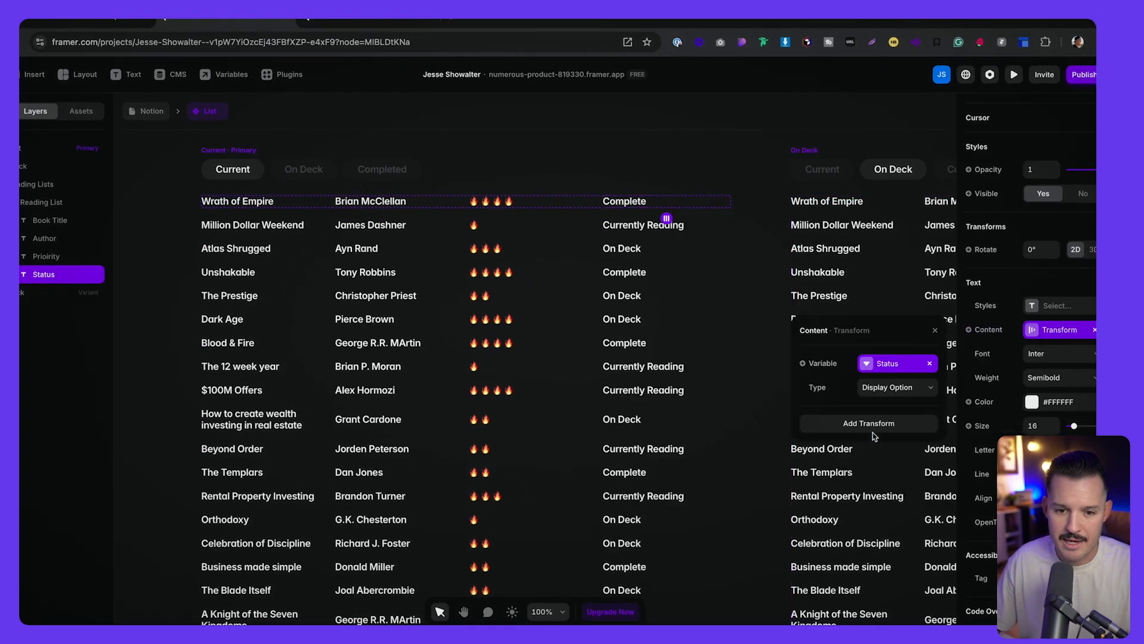
scroll(578, 204, down, 10)
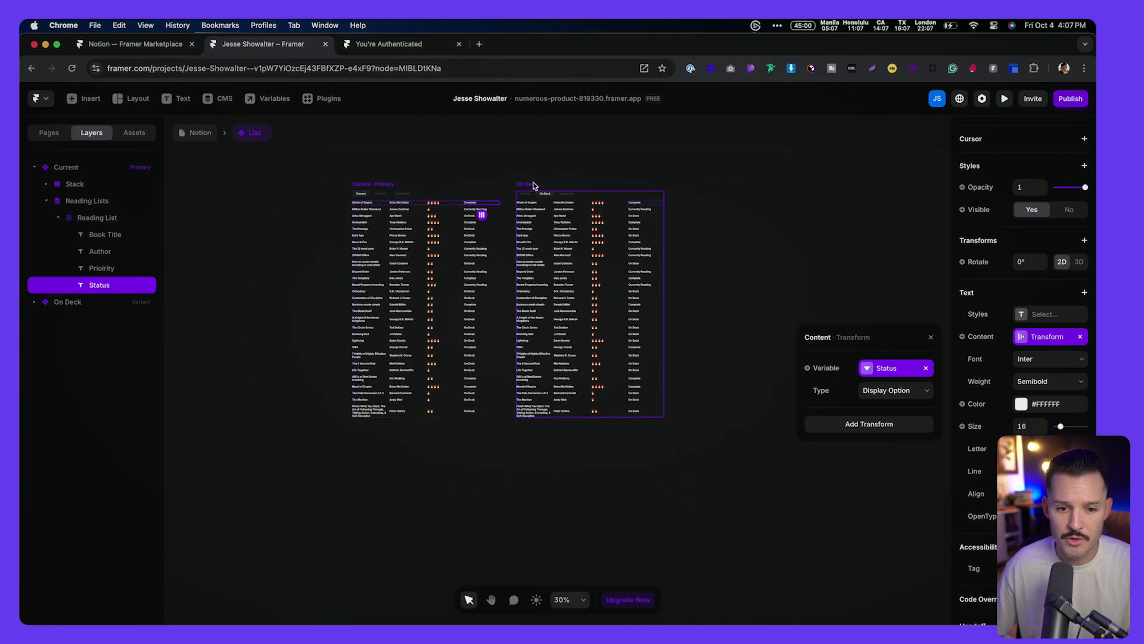
click(533, 185)
Step: Filter the Current variant's Reading Lists collection to Status equals Currently Reading
click(379, 183)
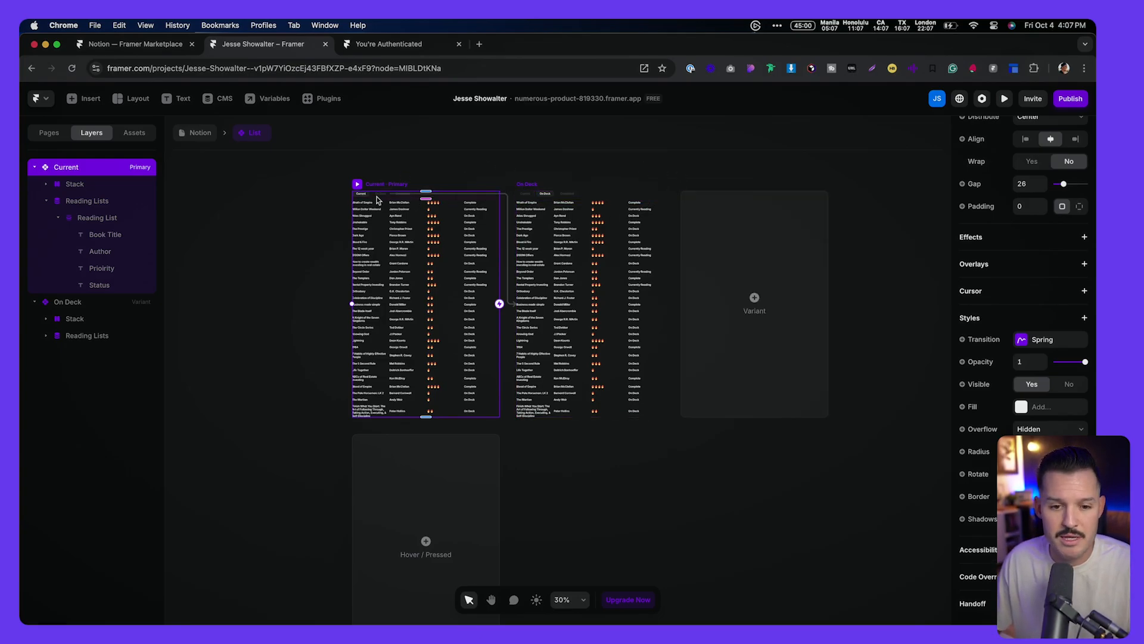
scroll(352, 200, up, 3)
scroll(352, 195, up, 5)
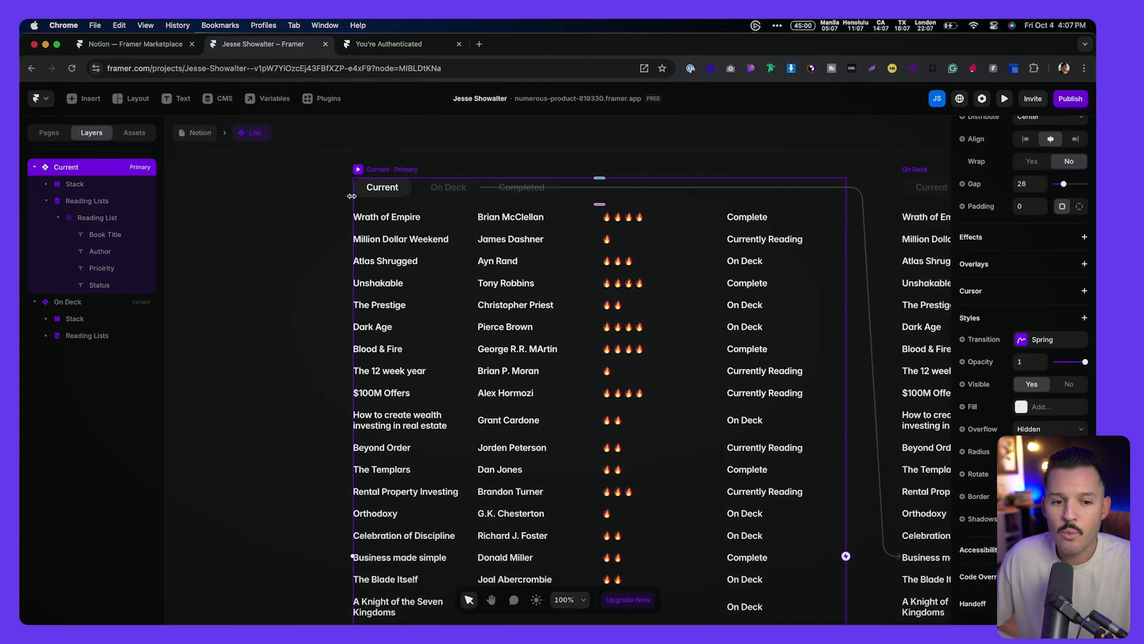
click(92, 221)
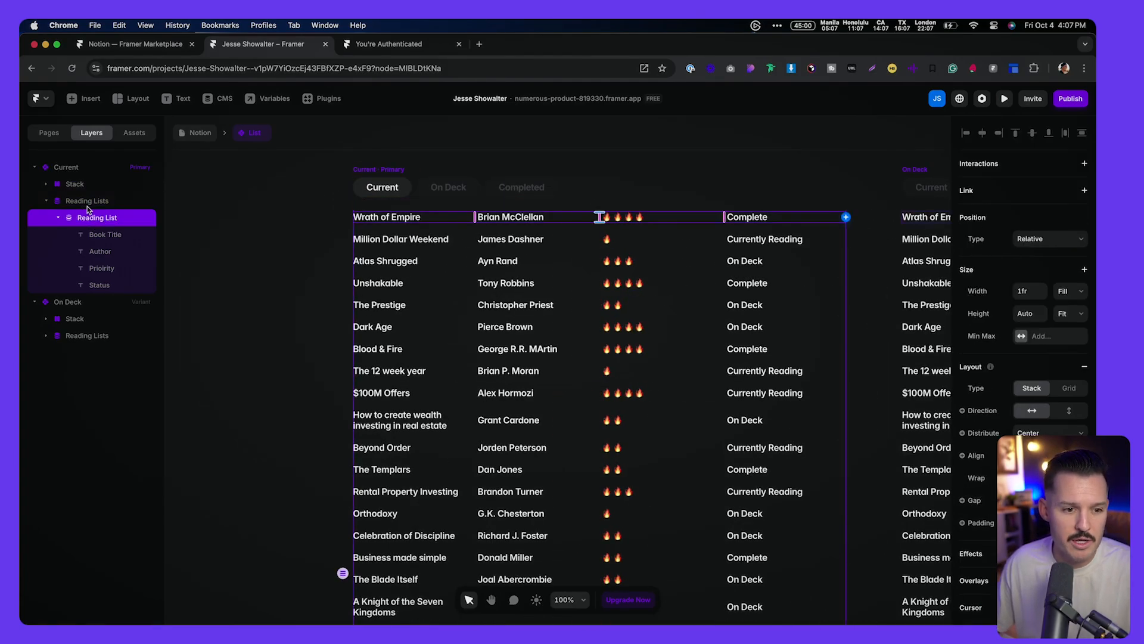
click(87, 205)
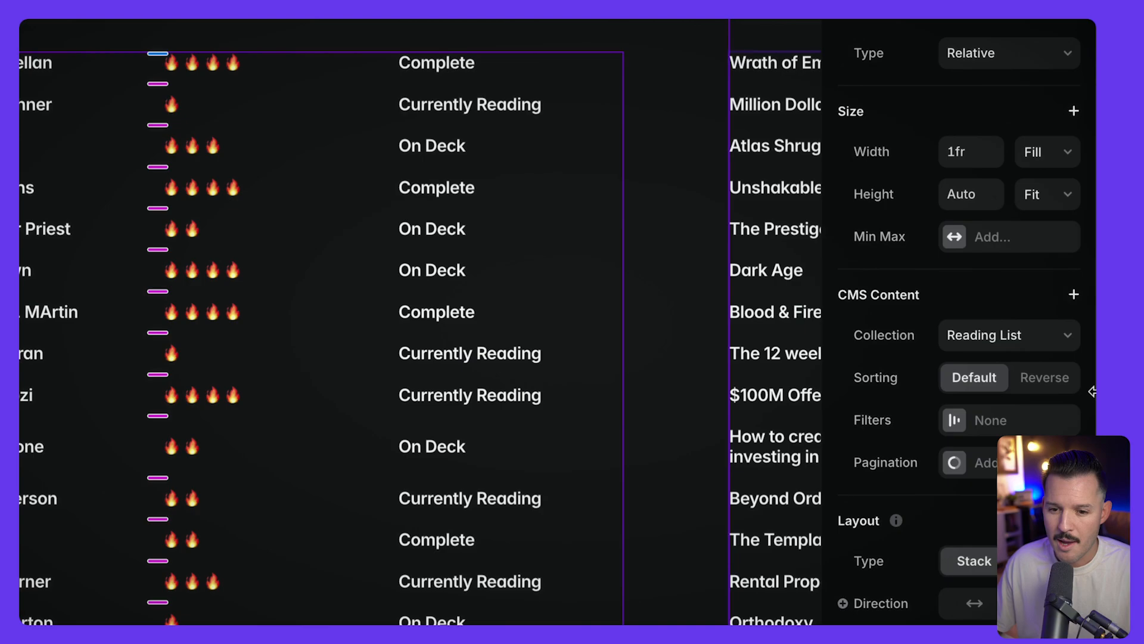
click(958, 422)
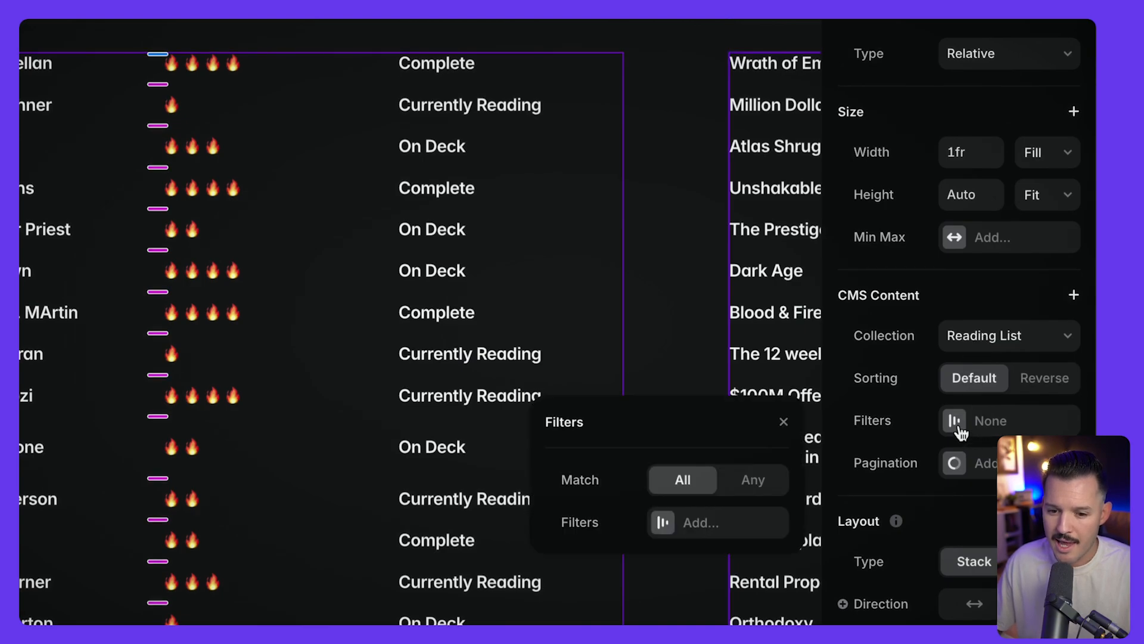
click(655, 524)
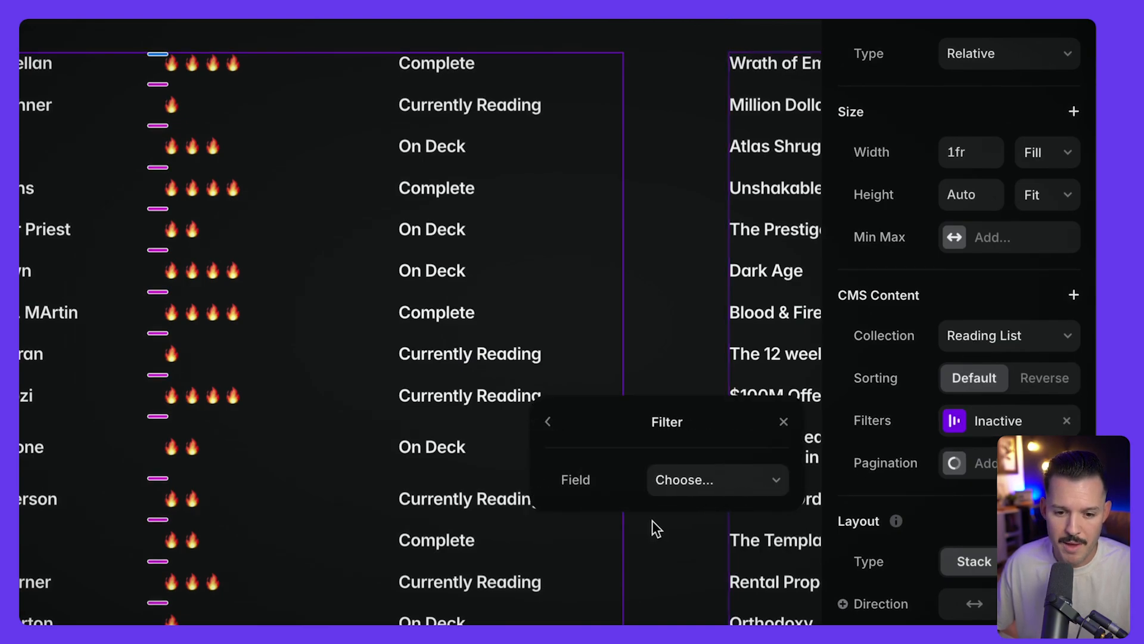
click(685, 484)
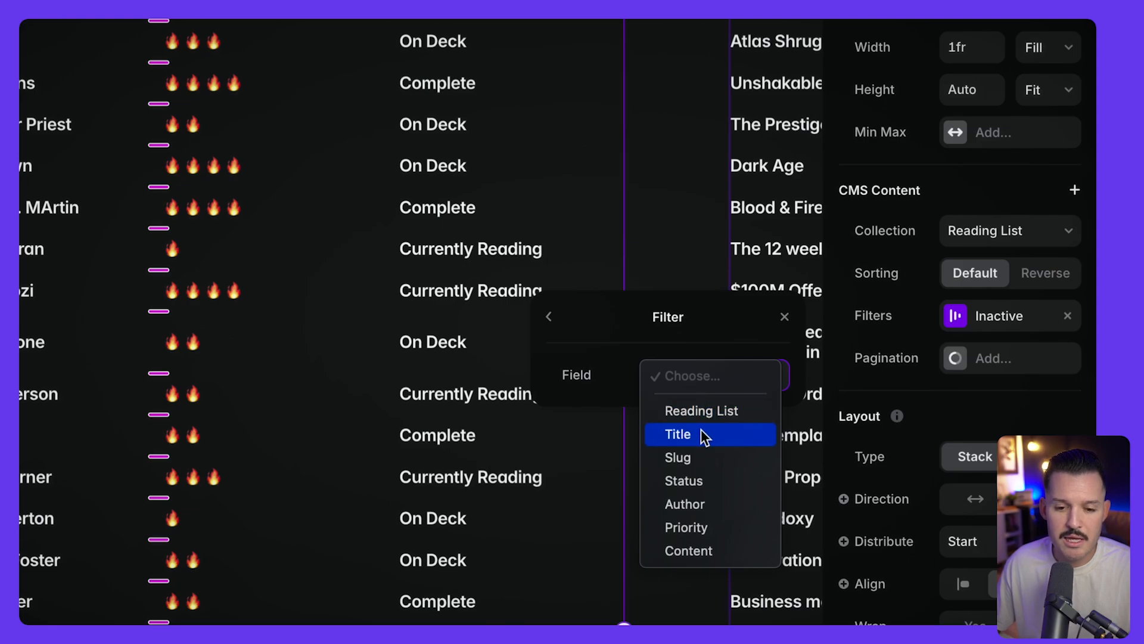
click(701, 482)
click(701, 456)
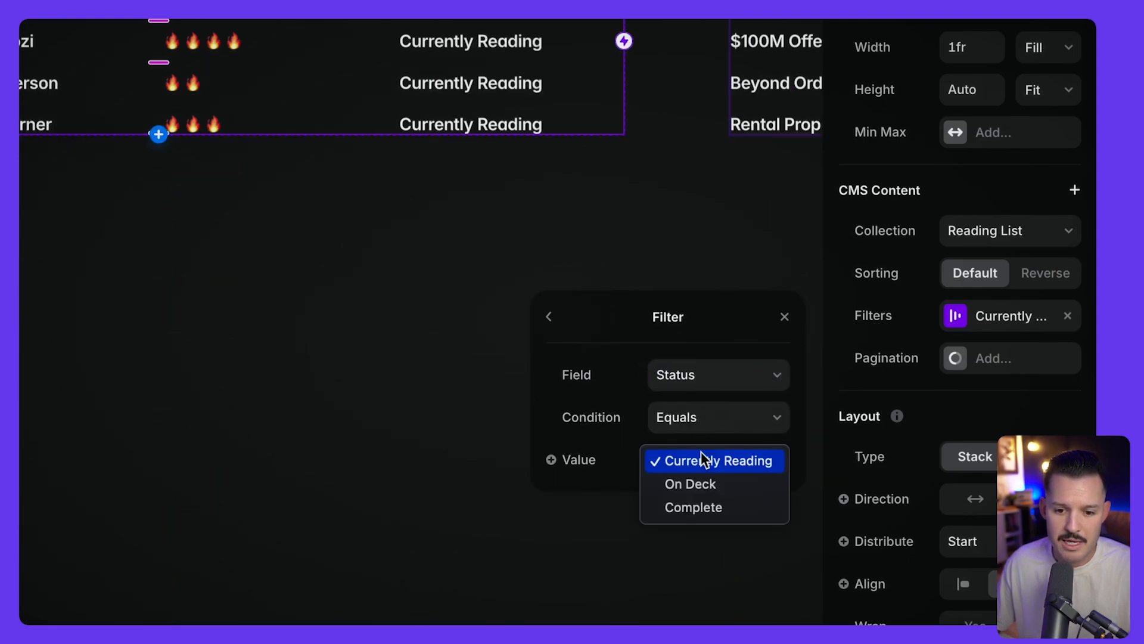
click(709, 462)
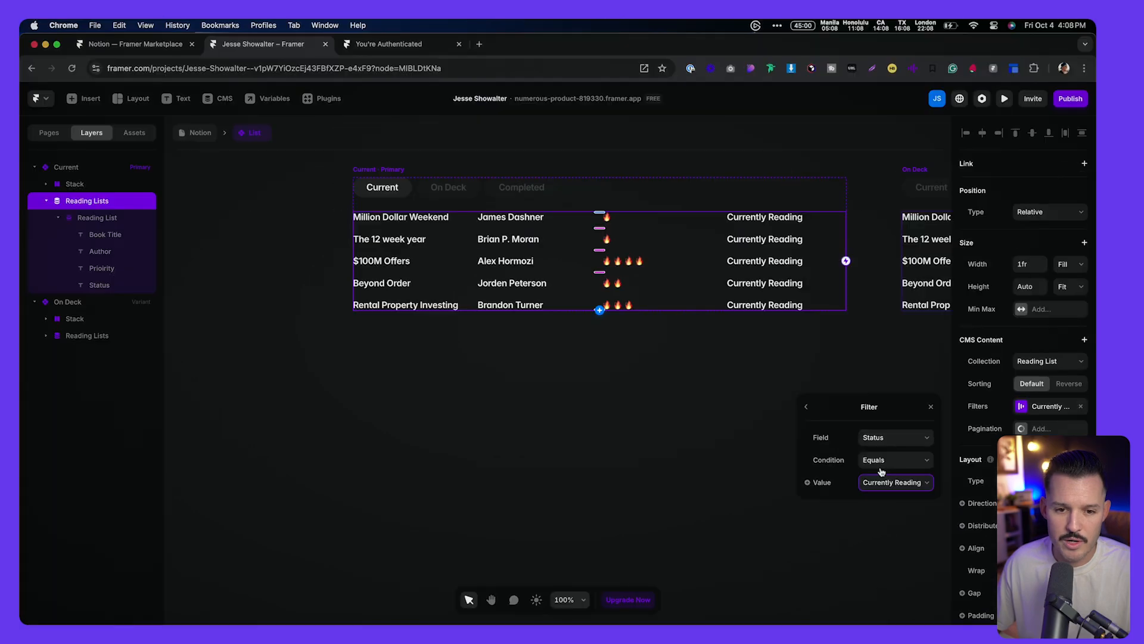
Step: Filter the On Deck variant's list to Status equals On Deck, then return to the Notion page
scroll(453, 273, right, 5)
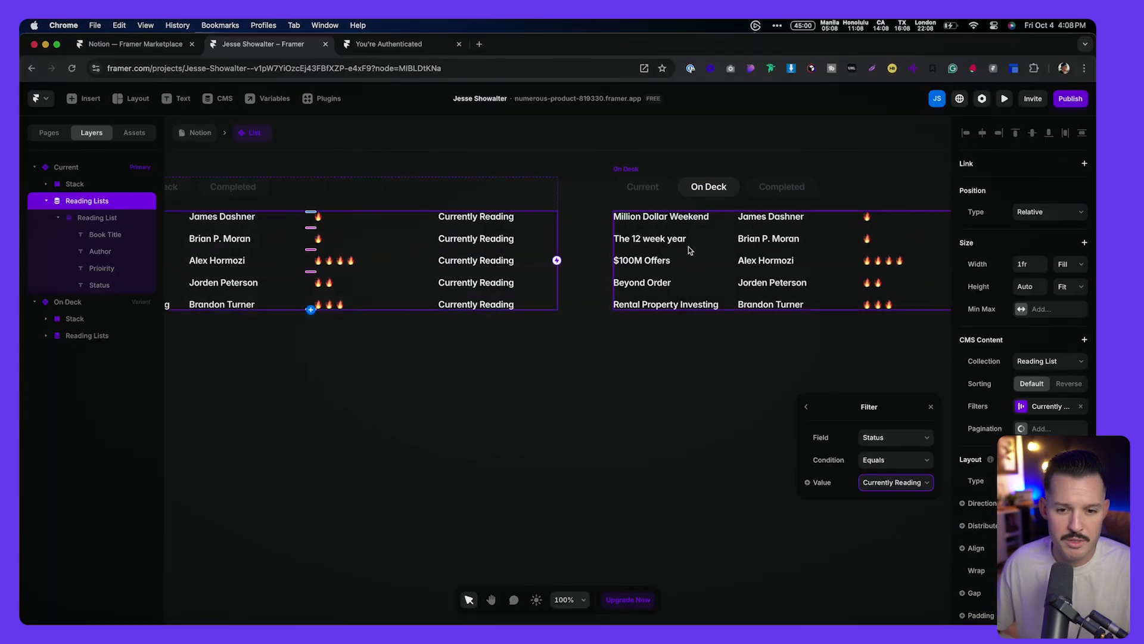
click(721, 255)
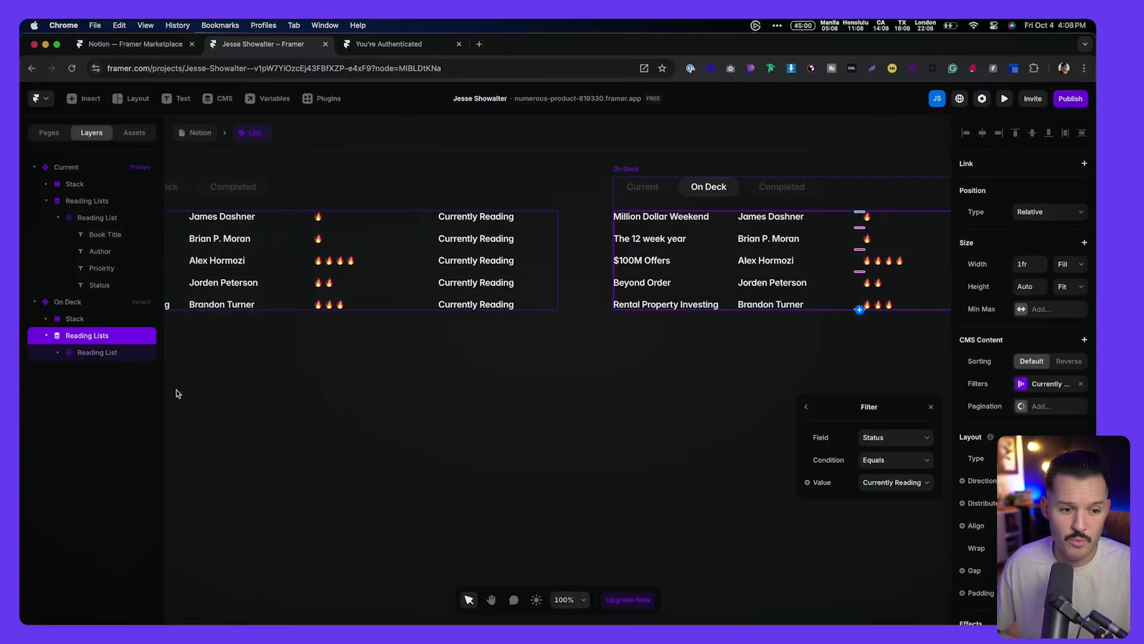
click(894, 490)
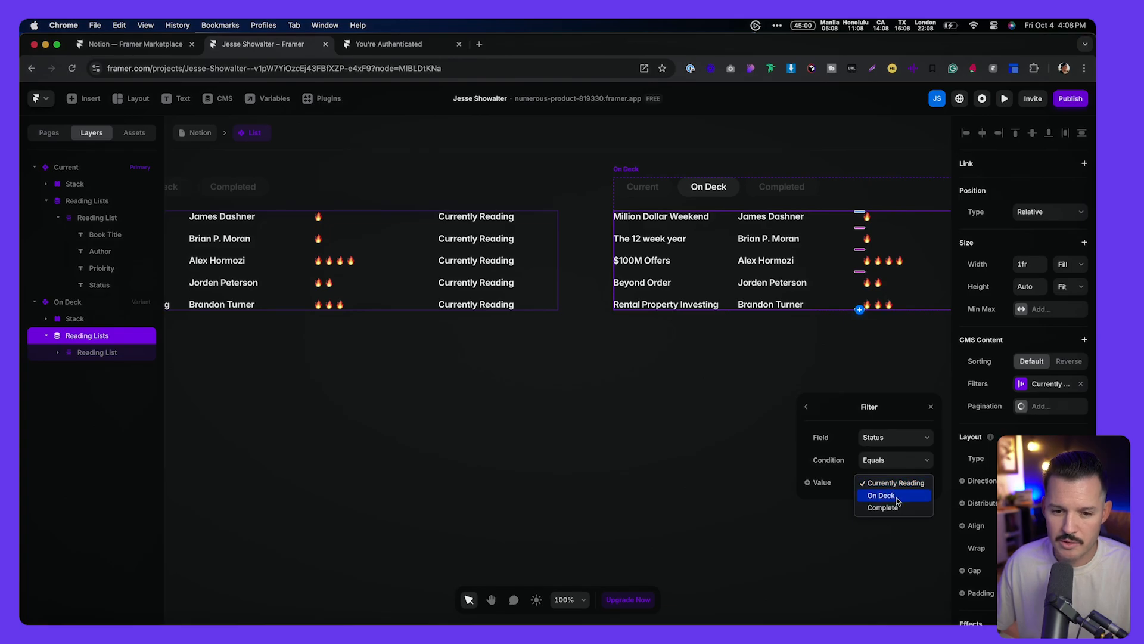
click(897, 497)
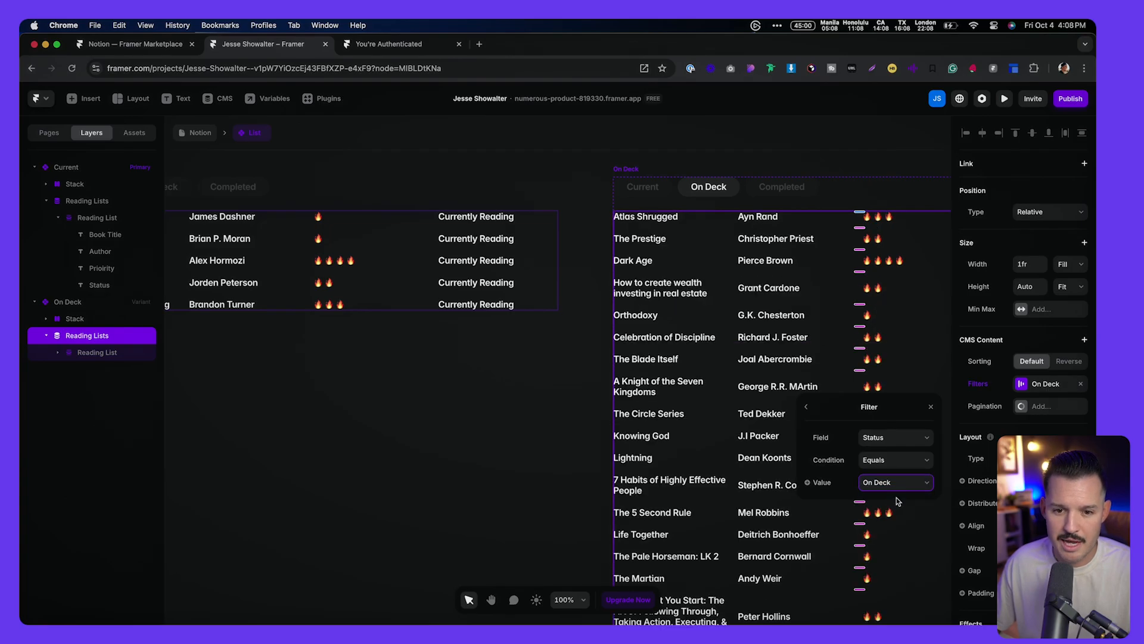
click(587, 209)
click(200, 132)
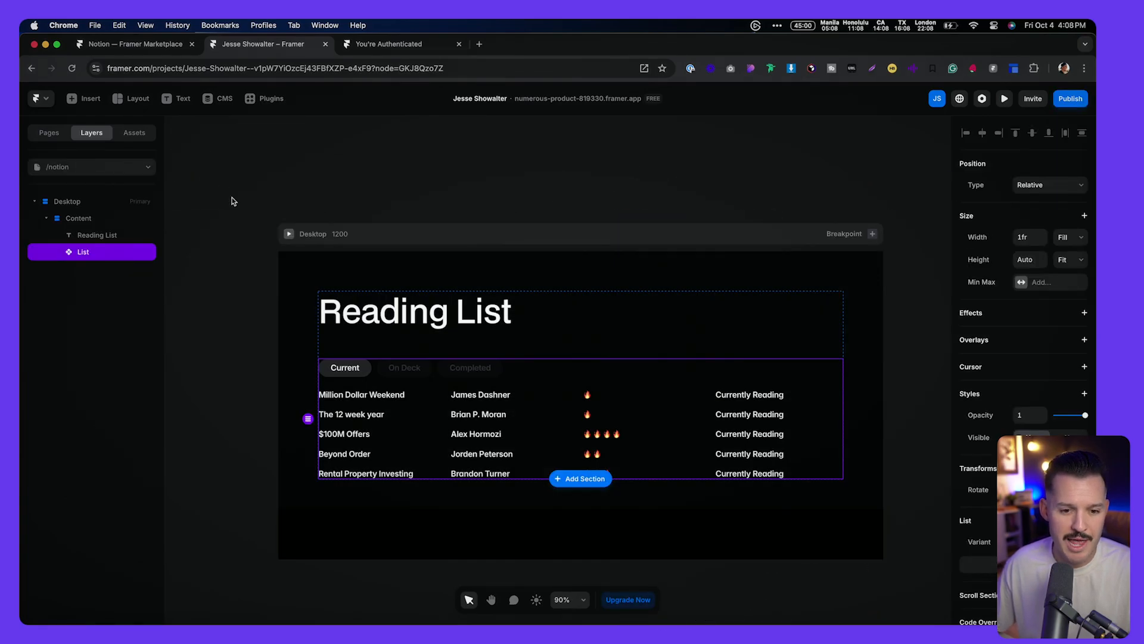
Step: Preview the Reading List page, switching between the Current and On Deck tabs to compare their books
key(super+p)
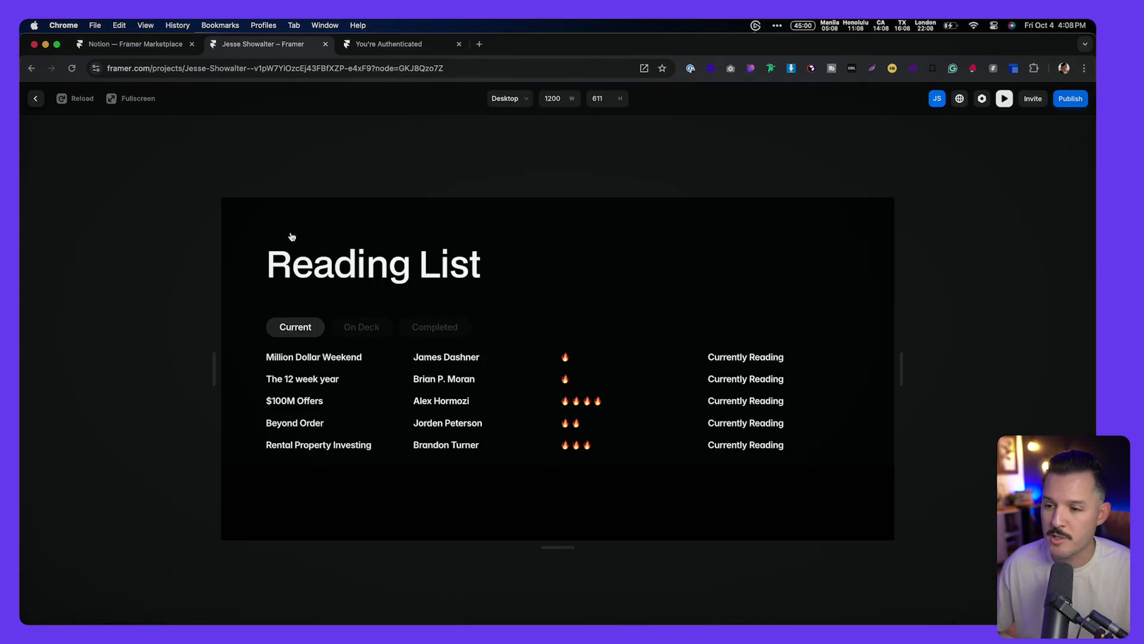
click(364, 327)
scroll(334, 390, down, 5)
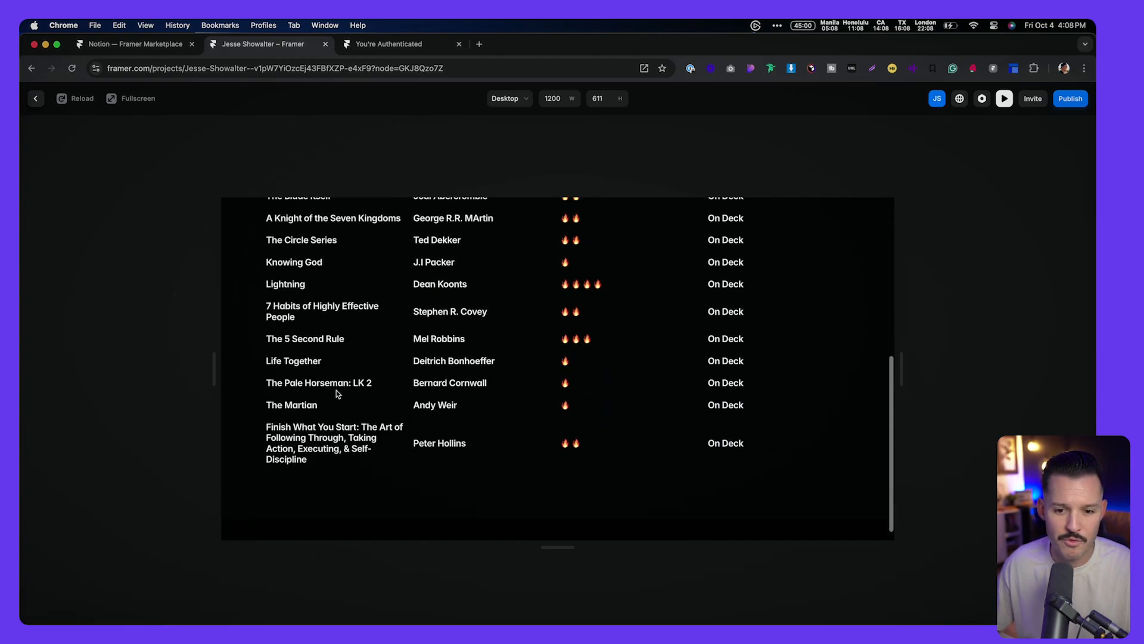
scroll(336, 390, up, 5)
click(296, 326)
click(344, 330)
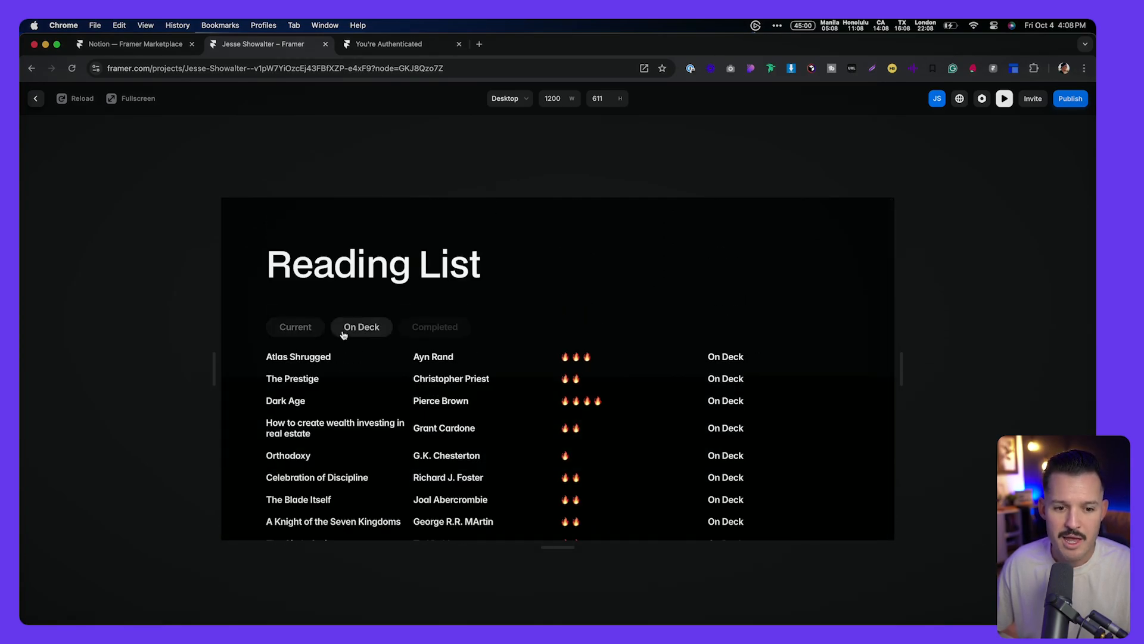
click(294, 328)
click(358, 328)
click(304, 328)
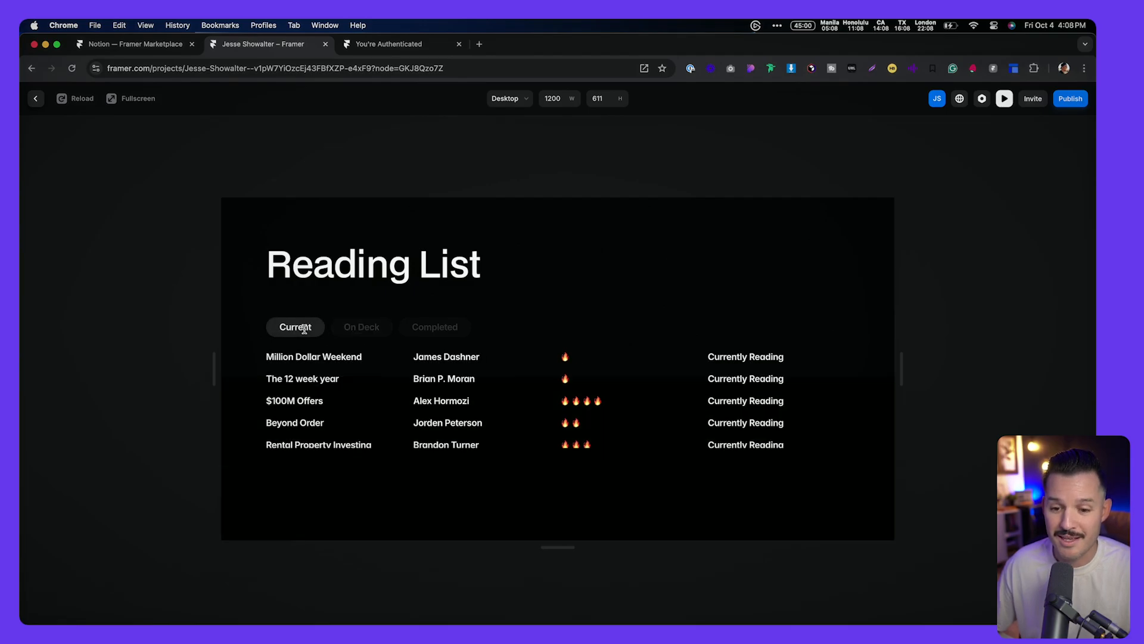